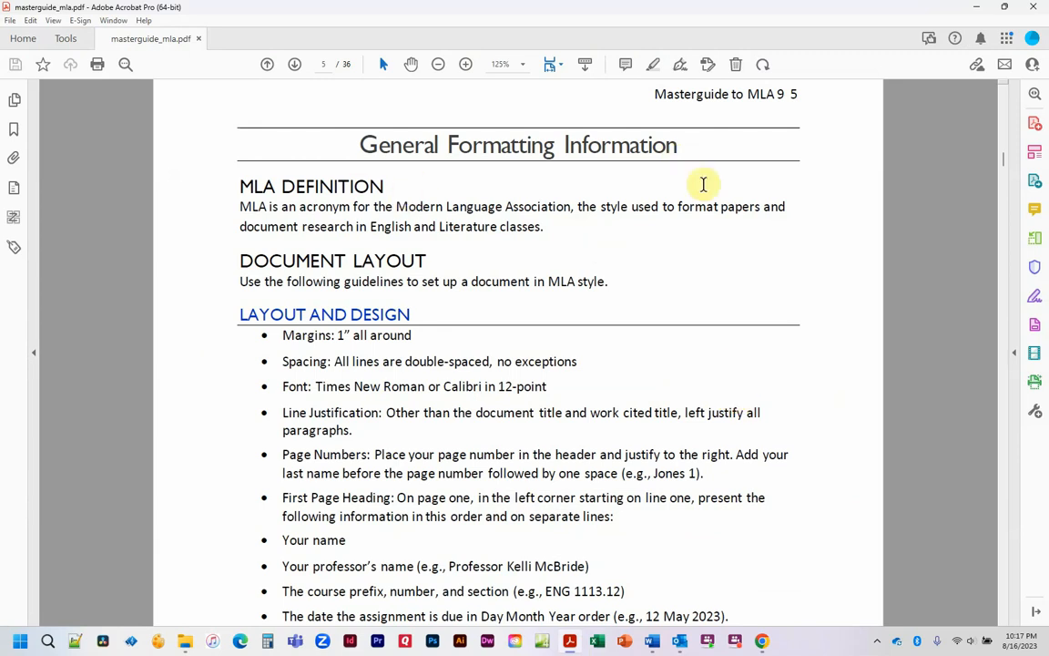
- Read through the MLA layout, design and title guidelines on page 5 of masterguide_mla.pdf
scroll(818, 162, "up", 1)
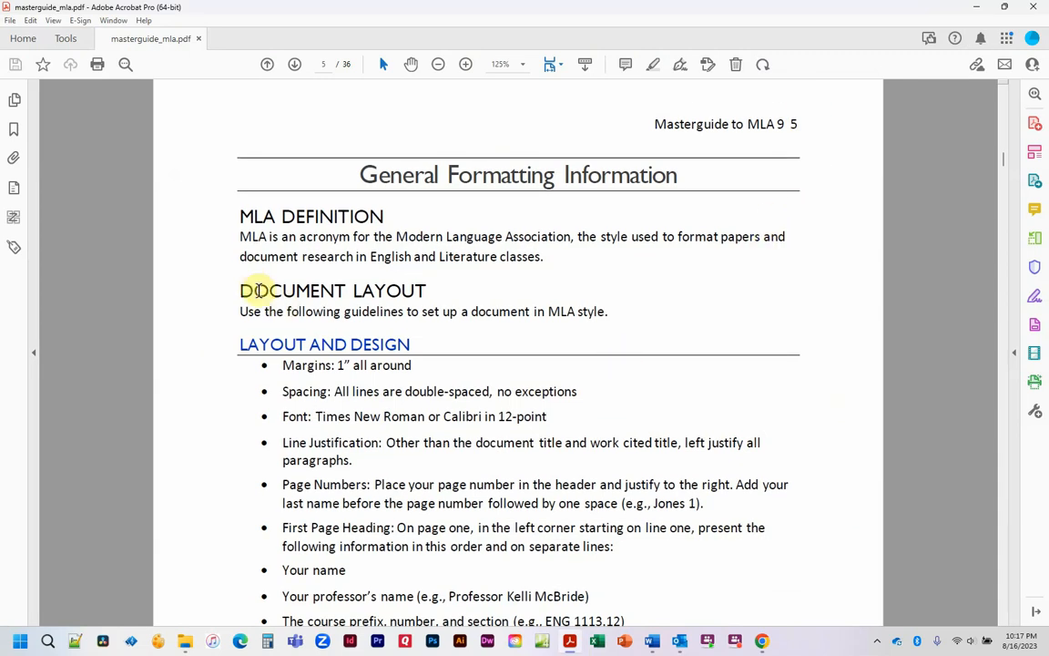
scroll(697, 388, "down", 2)
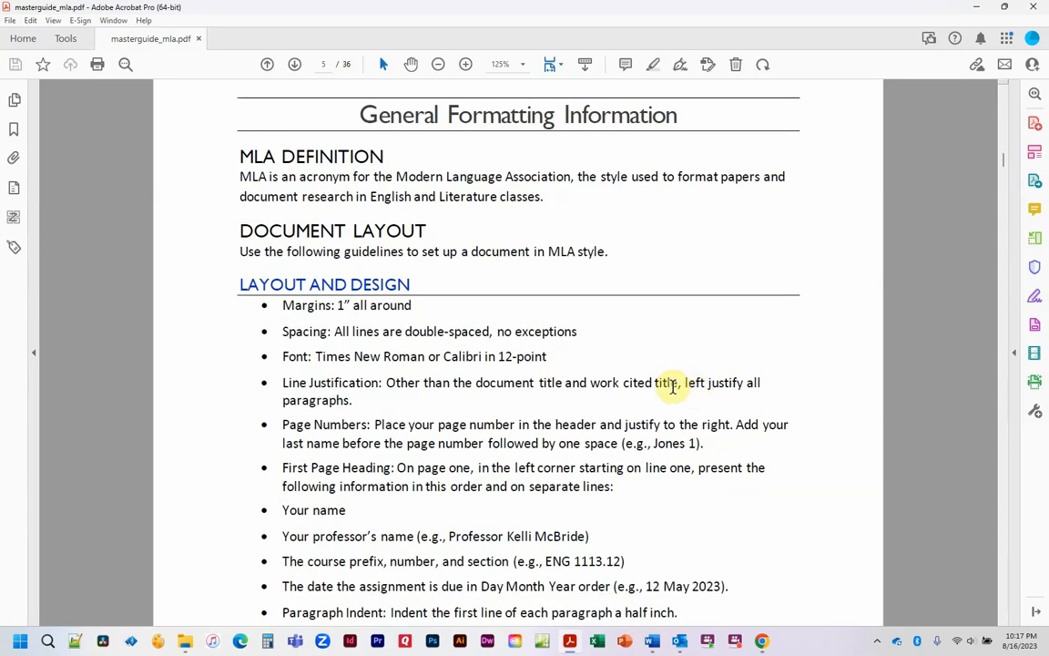
scroll(682, 383, "down", 5)
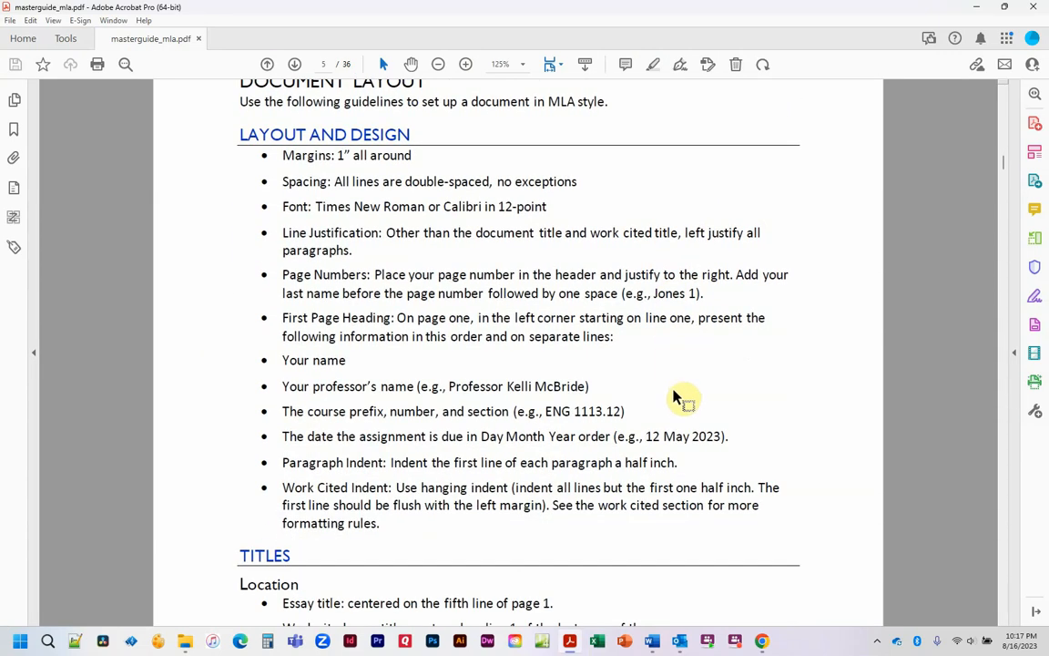
scroll(679, 397, "down", 8)
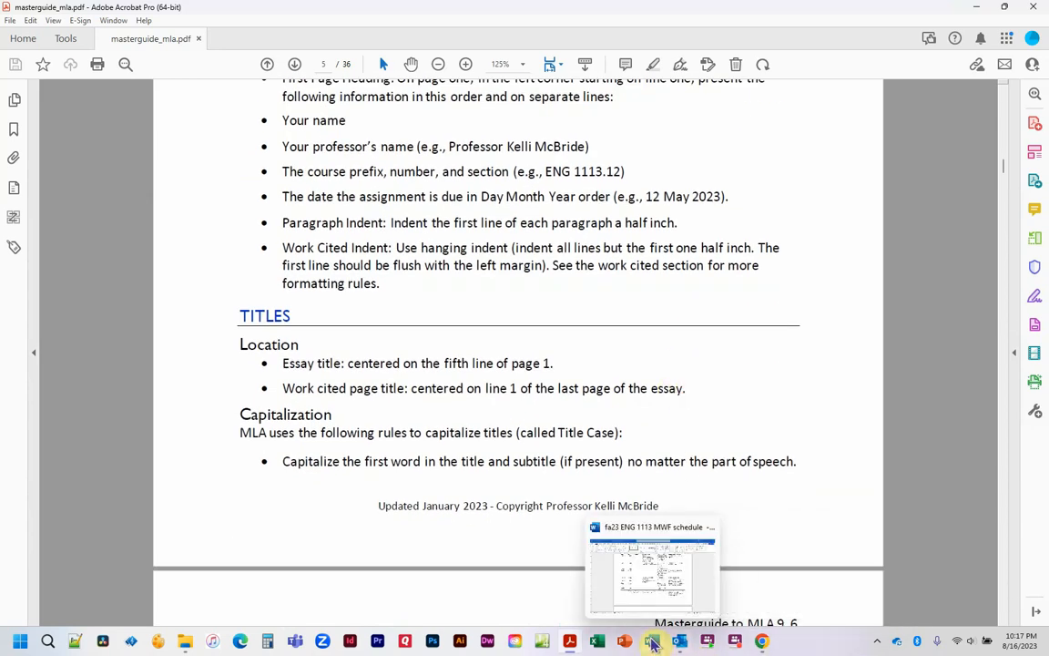
- Switch to the Pre-Write activity in Chrome, review its prompt and instructions, and start the final paper
mouse_move(759, 644)
left_click(726, 603)
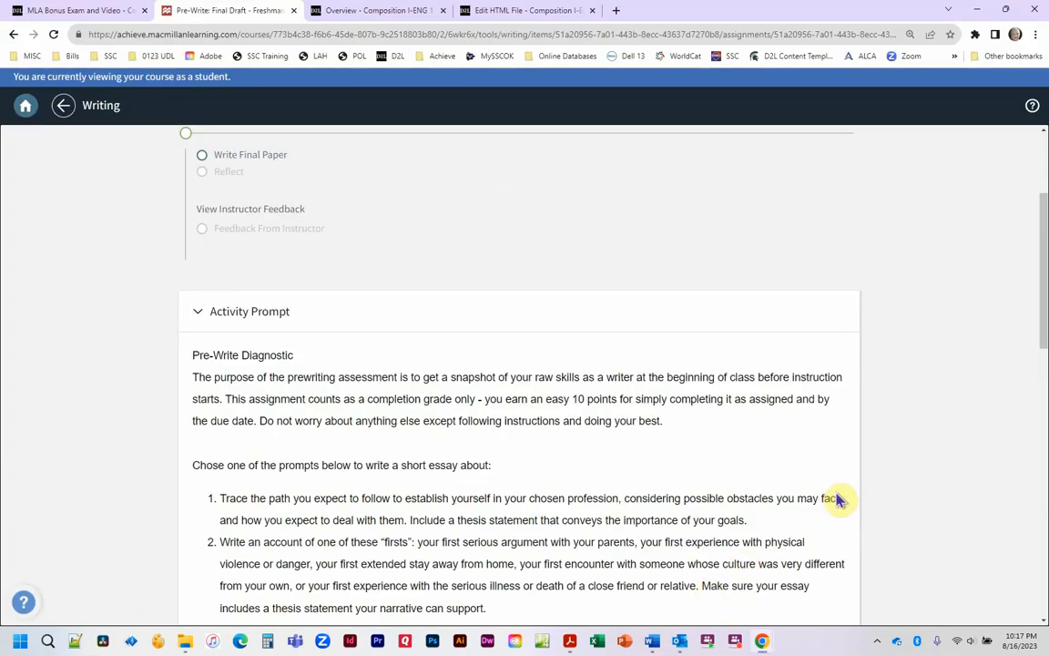
scroll(838, 499, "down", 4)
scroll(838, 499, "up", 2)
scroll(840, 500, "up", 1)
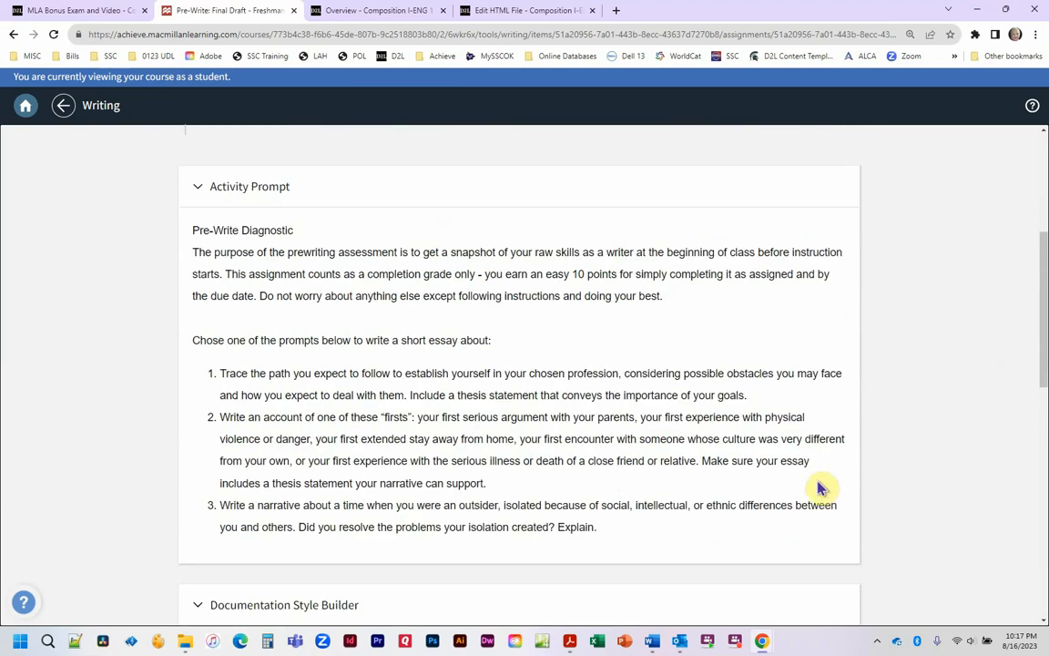
scroll(818, 490, "up", 3)
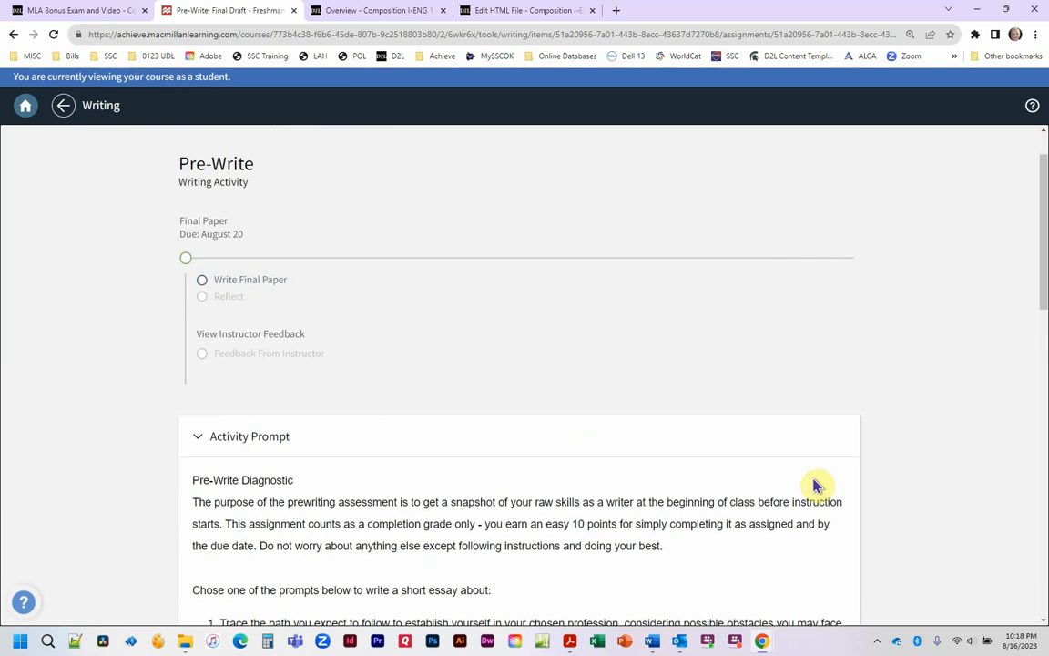
scroll(818, 487, "down", 7)
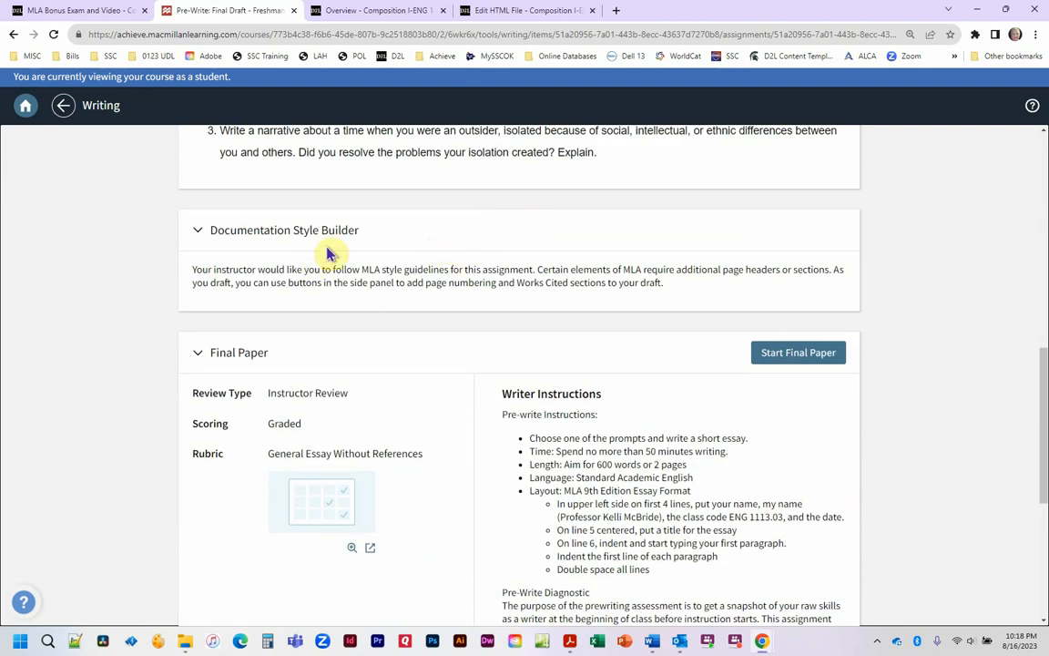
left_click(793, 357)
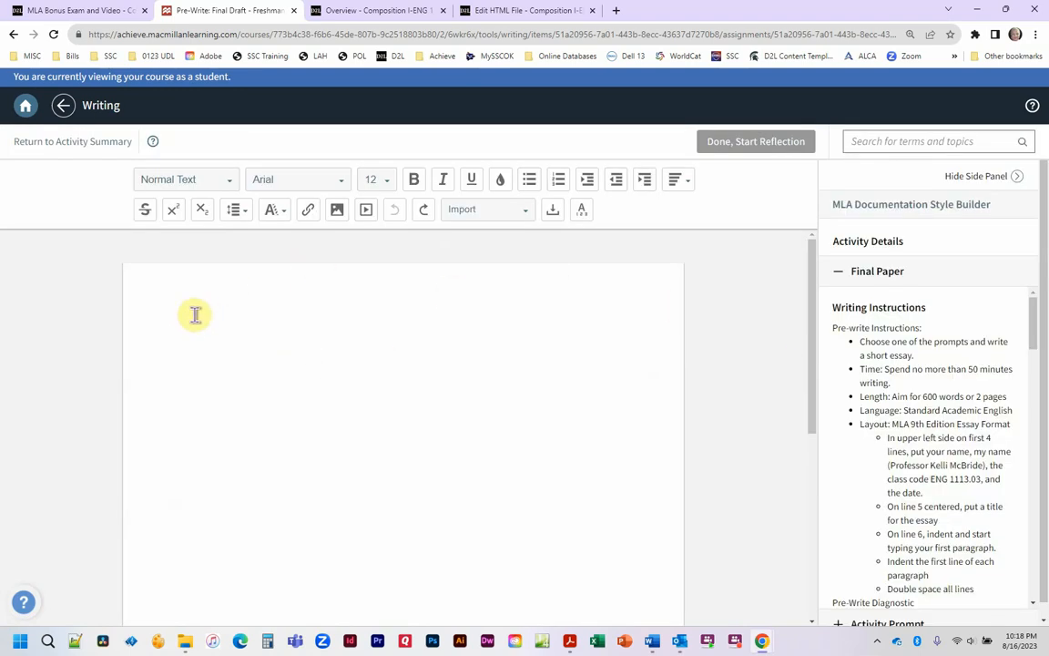
- Set the font of the blank draft to Times New Roman
left_click(174, 281)
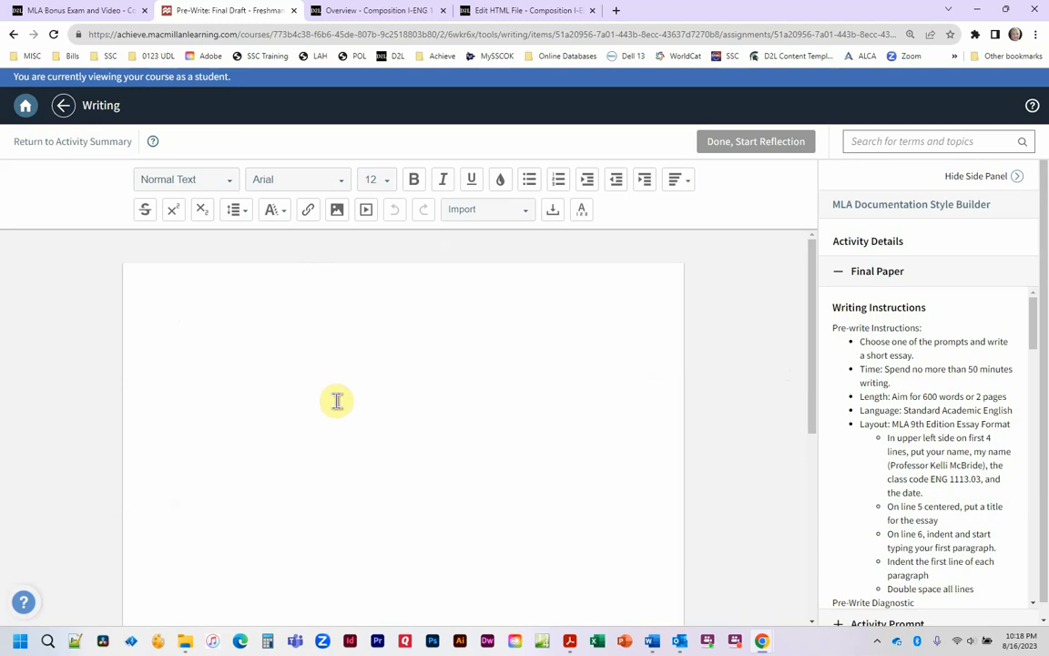
left_click(342, 196)
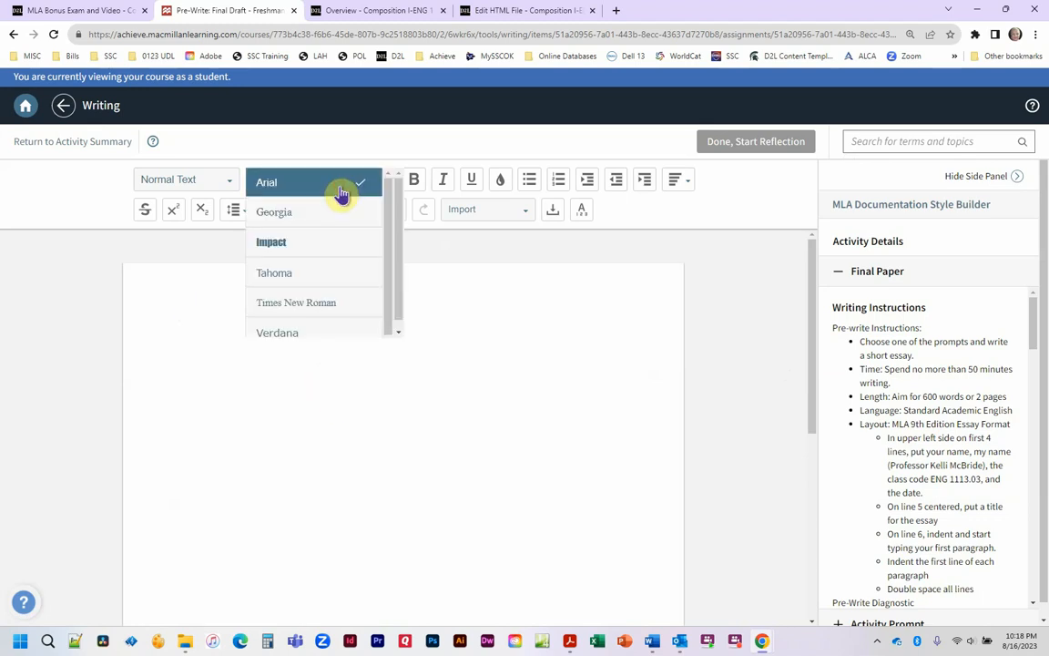
left_click(345, 187)
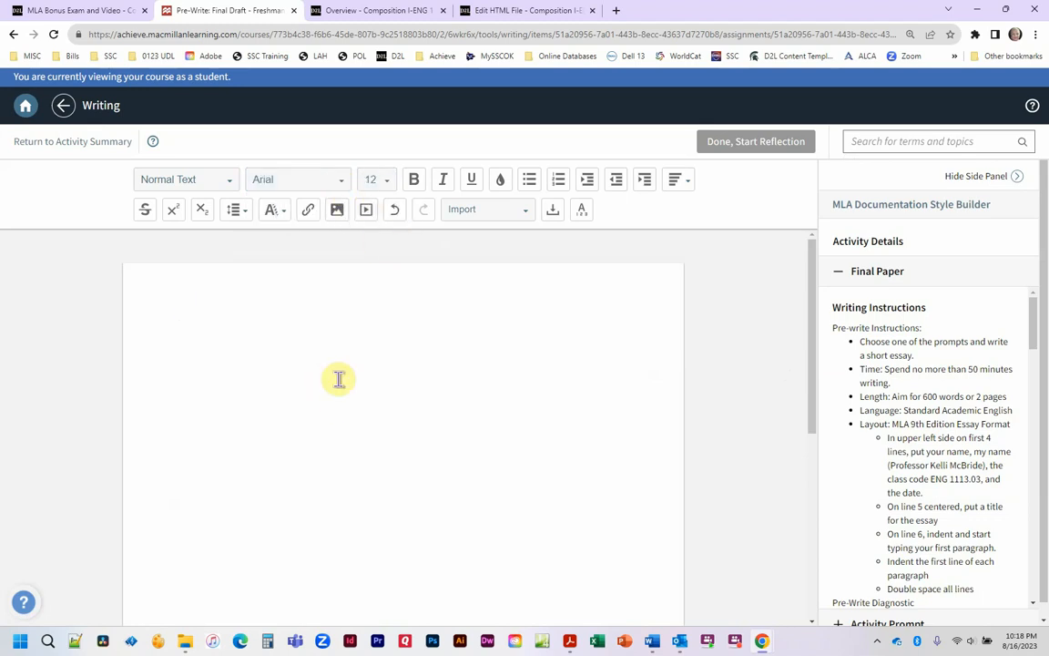
left_click(346, 188)
left_click(336, 303)
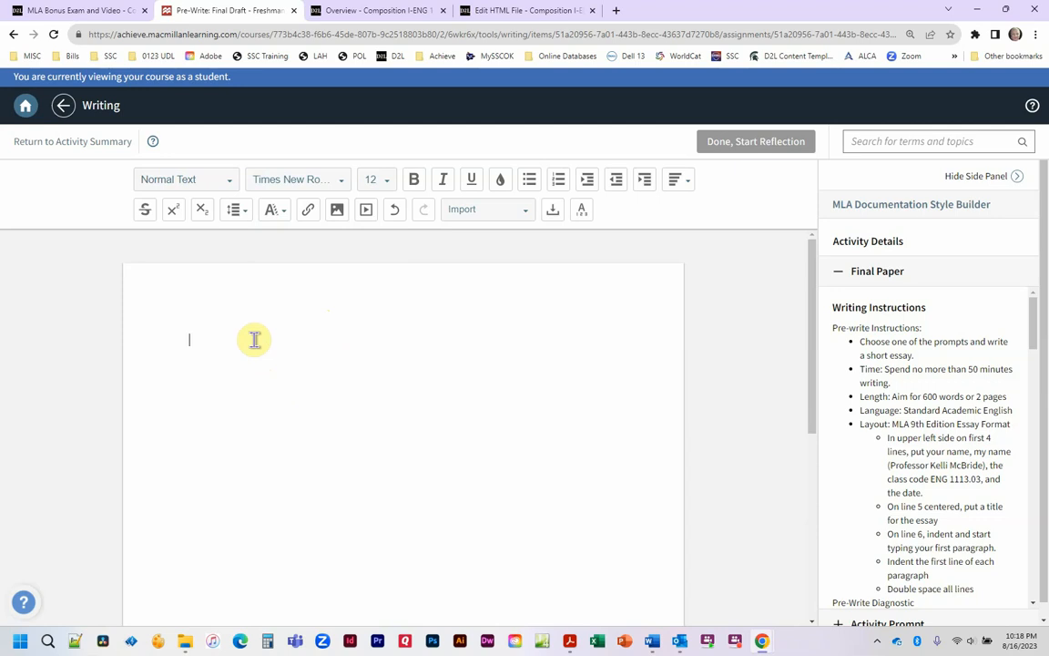
- Enter the student's full name on the first line and the professor's title and full name on the second
type("Doe")
key("Return")
type("Pr")
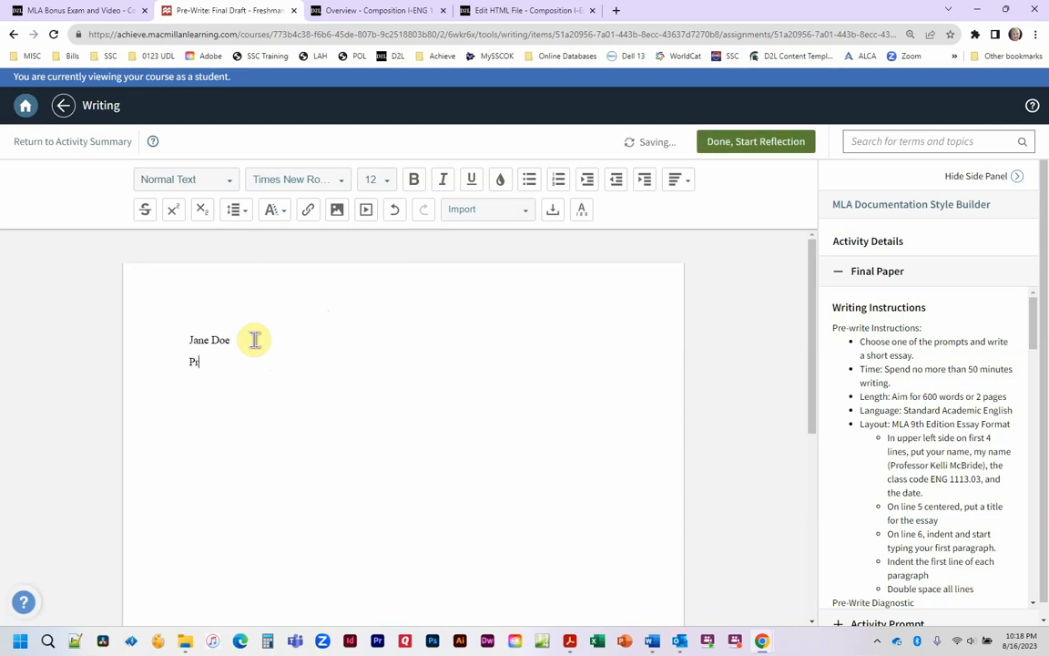
type("ofes")
key("BackSpace")
type("essor Jell")
key("BackSpace")
key("BackSpace")
key("BackSpace")
key("BackSpace")
type("Kelli McBride")
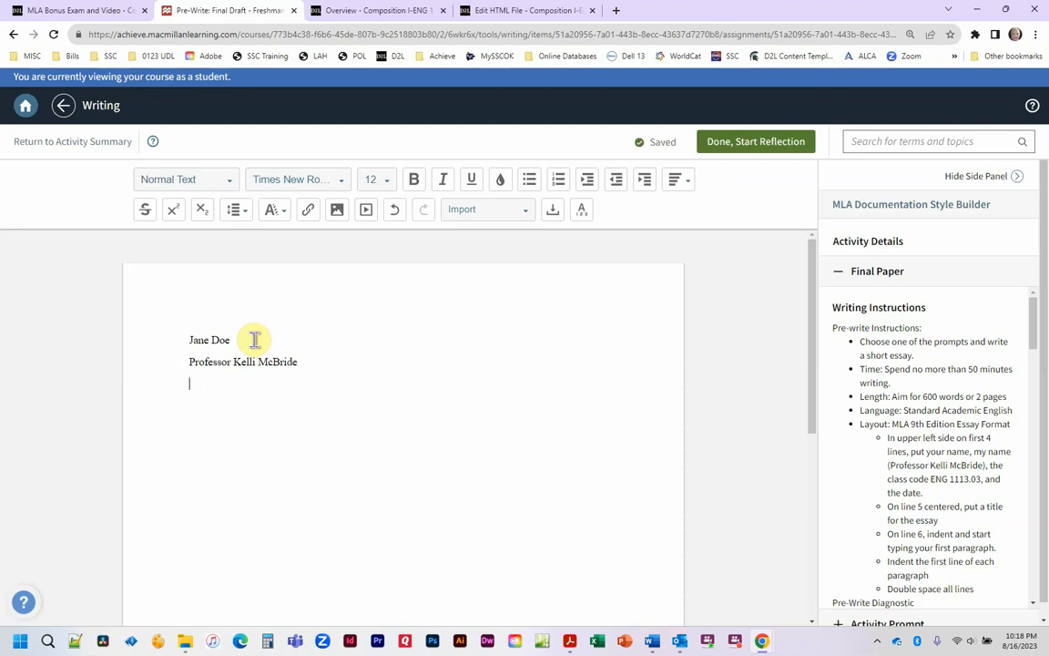
- Add the course code ENG 1113.03, check where the section number appears in Brightspace, and add the due date 20 August 2023
type("ENG")
type("1113.03")
left_click(69, 11)
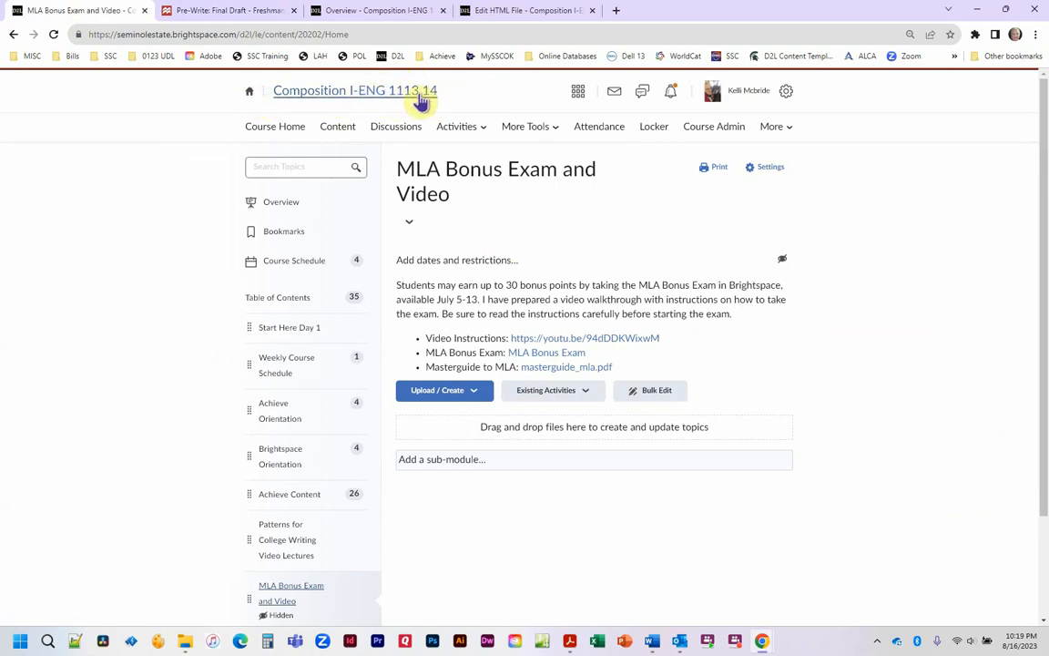
left_click(260, 11)
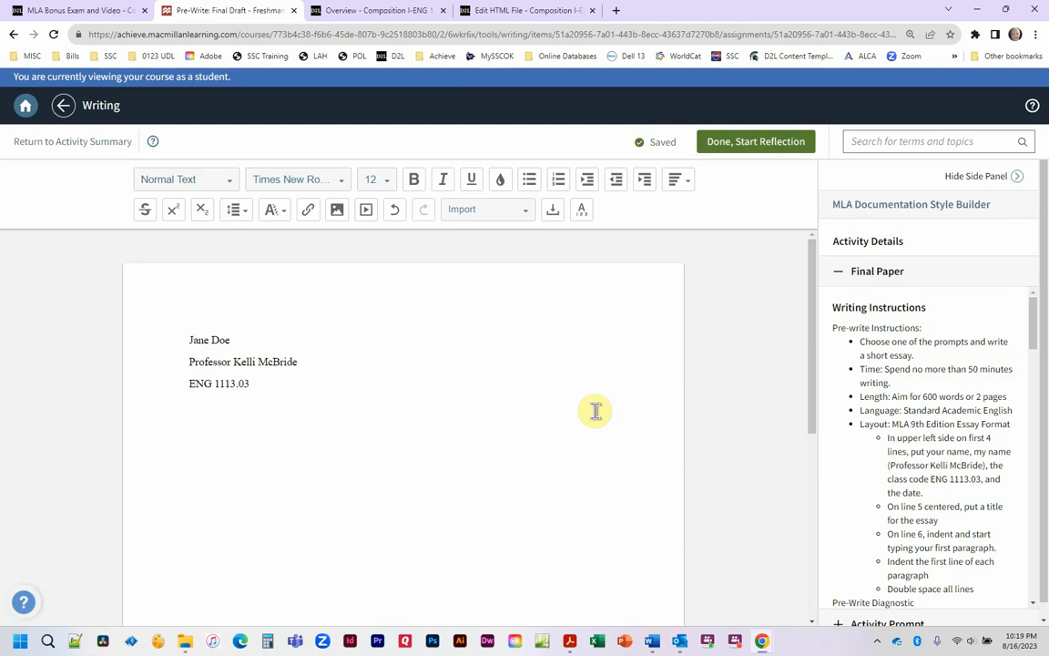
type("20 August 2023")
- Add a centered fifth line reading "Title of the Essay" below the date
left_click(234, 210)
left_click(242, 219)
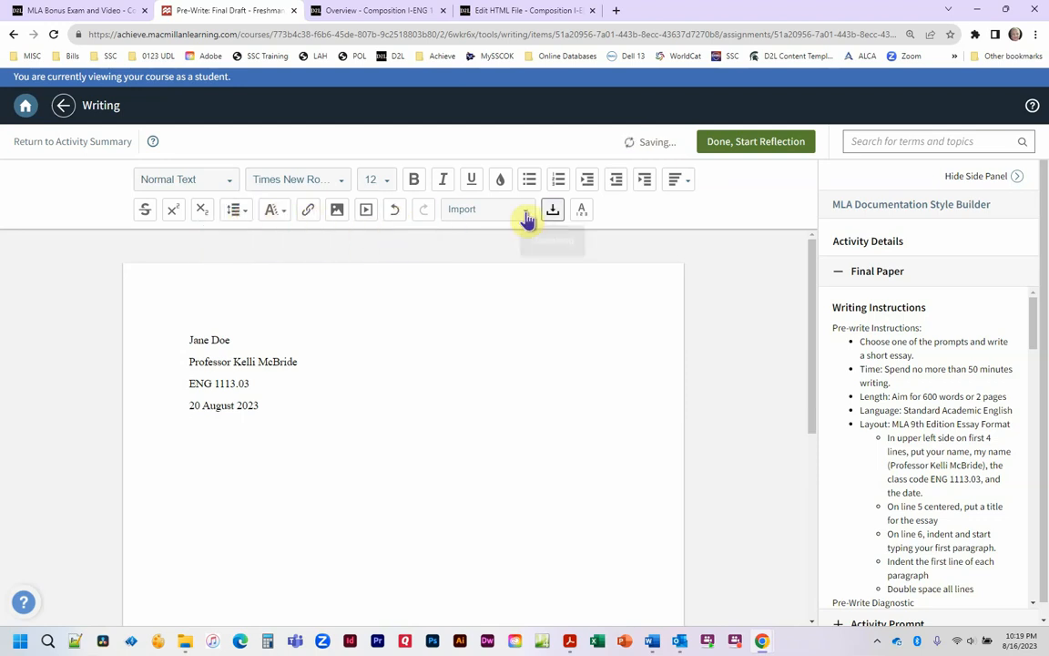
left_click(678, 179)
left_click(681, 212)
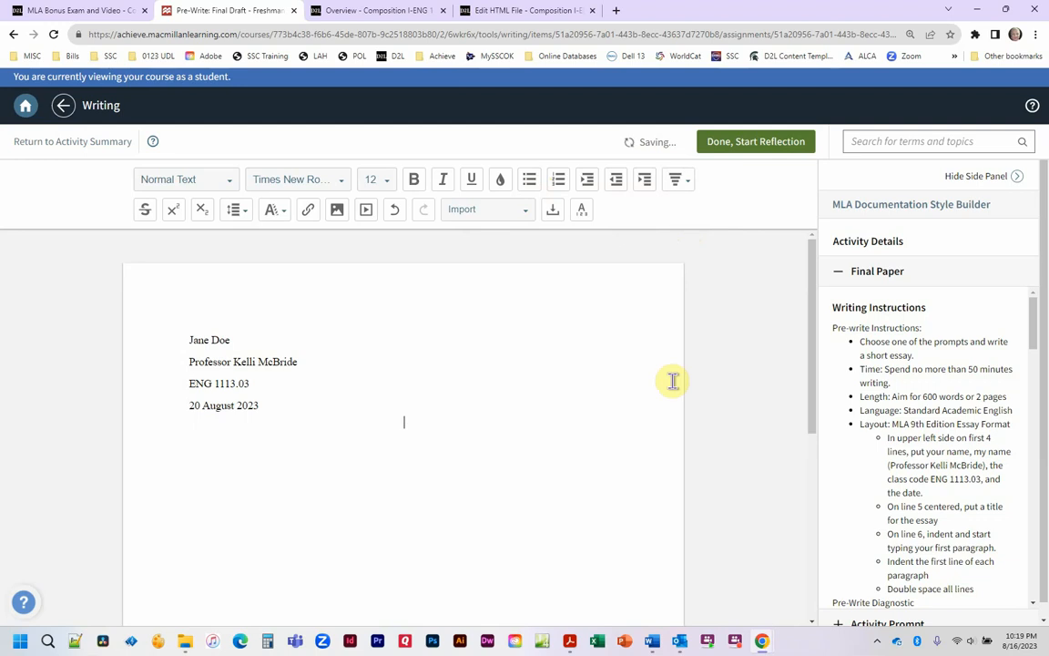
type("Title of the Essay")
key("Return")
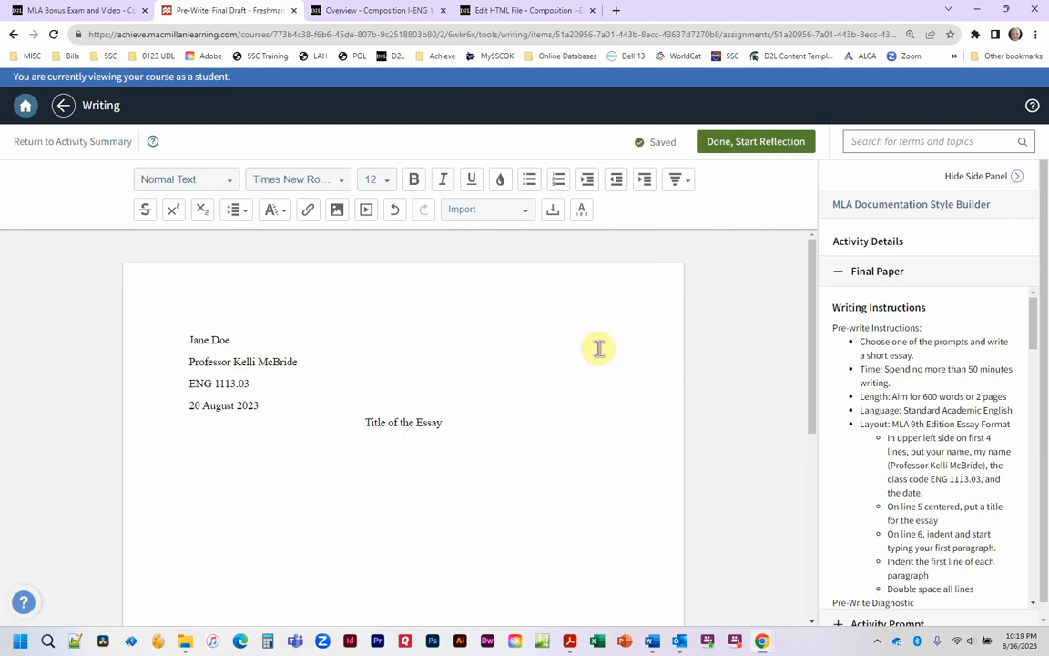
- Set the line spacing of the essay title to Double
left_click(236, 211)
left_click(255, 272)
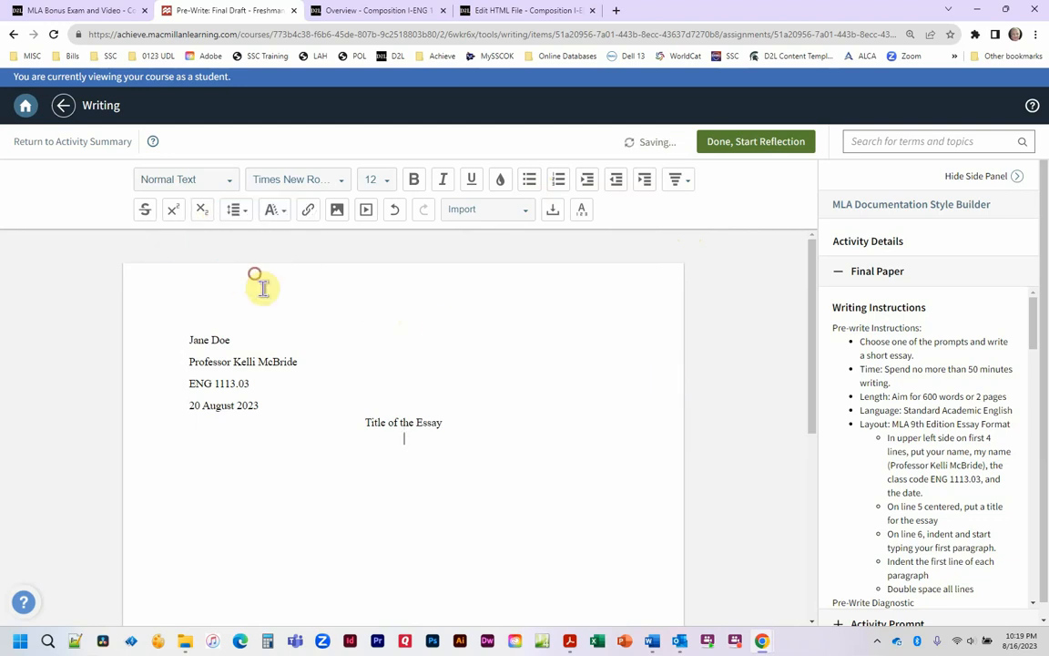
left_click_drag(365, 422, 442, 423)
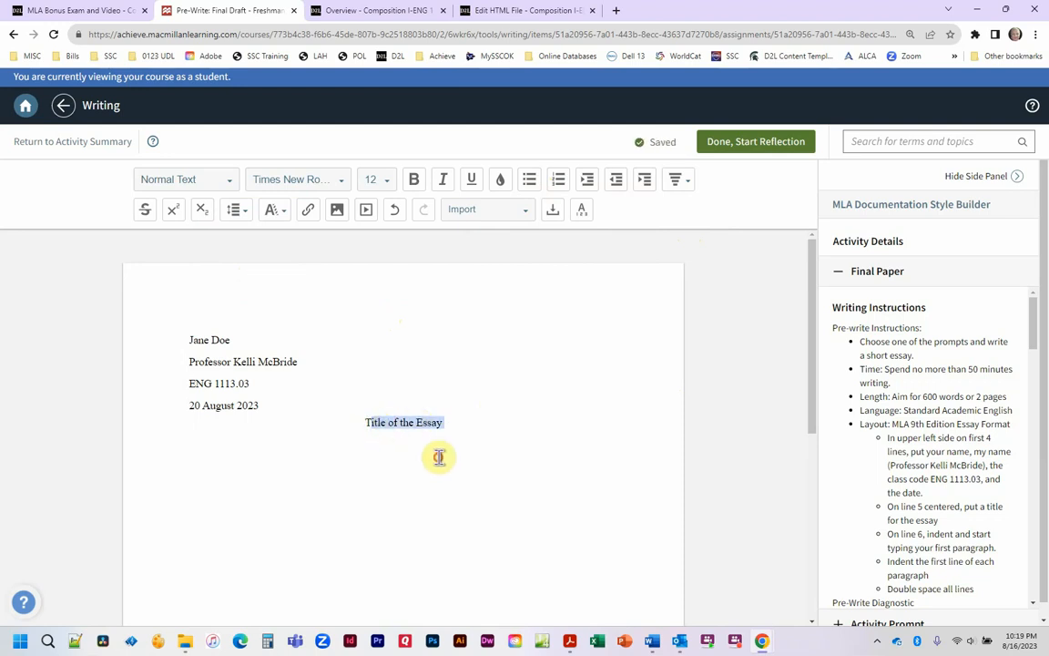
left_click(234, 210)
left_click(244, 274)
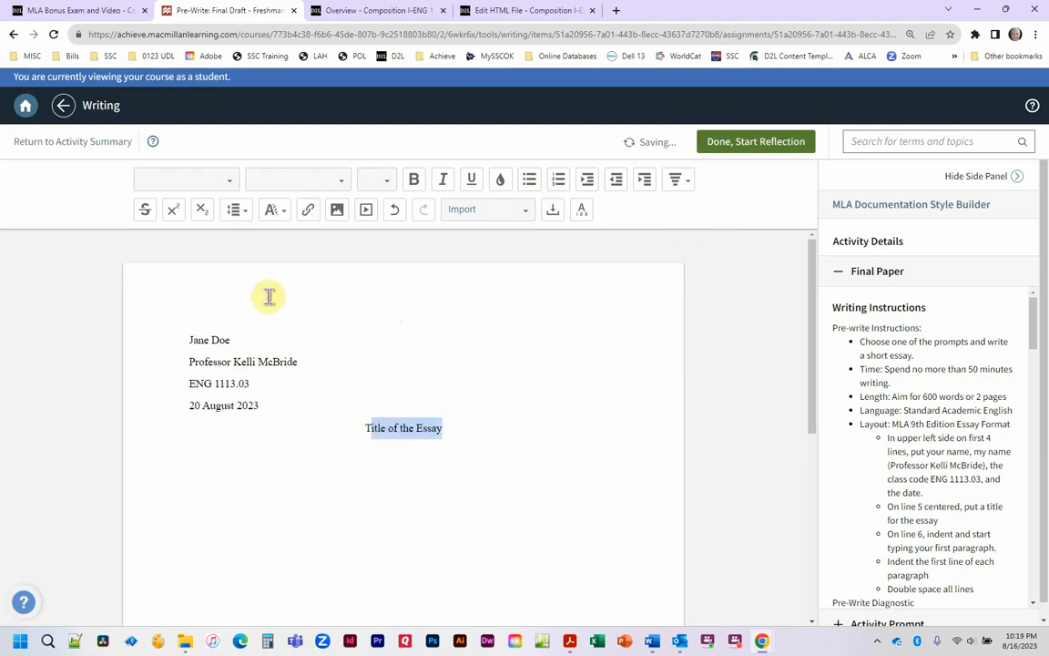
- Reapply Double line spacing to all heading lines and the title together, trying 1.5 spacing in between
left_click_drag(188, 339, 534, 457)
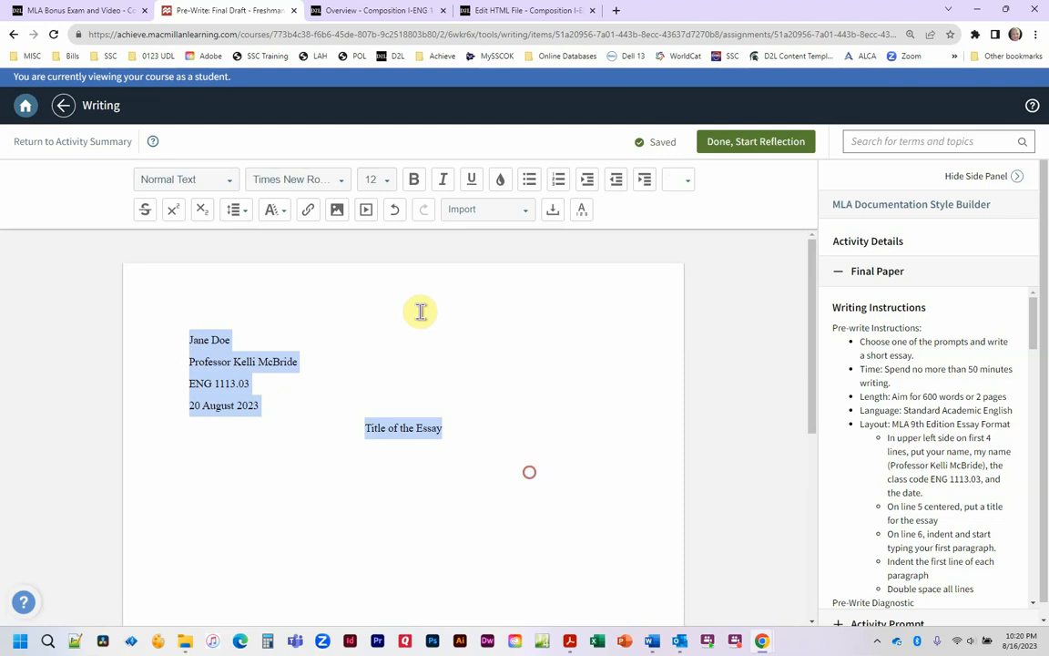
left_click(236, 210)
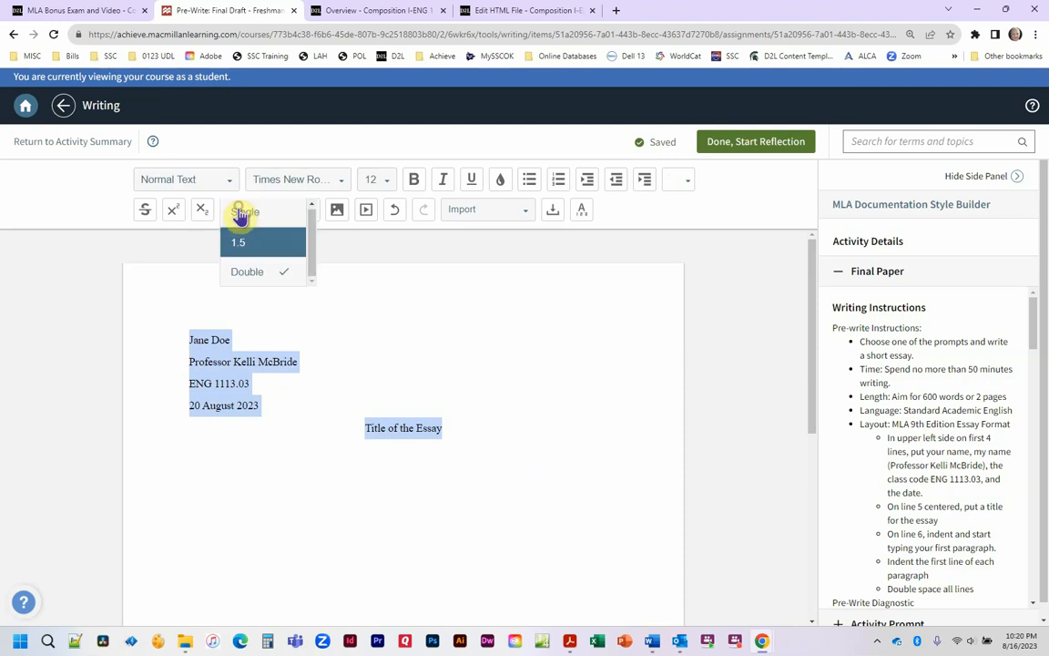
left_click(251, 272)
left_click(236, 212)
left_click(237, 242)
left_click(237, 210)
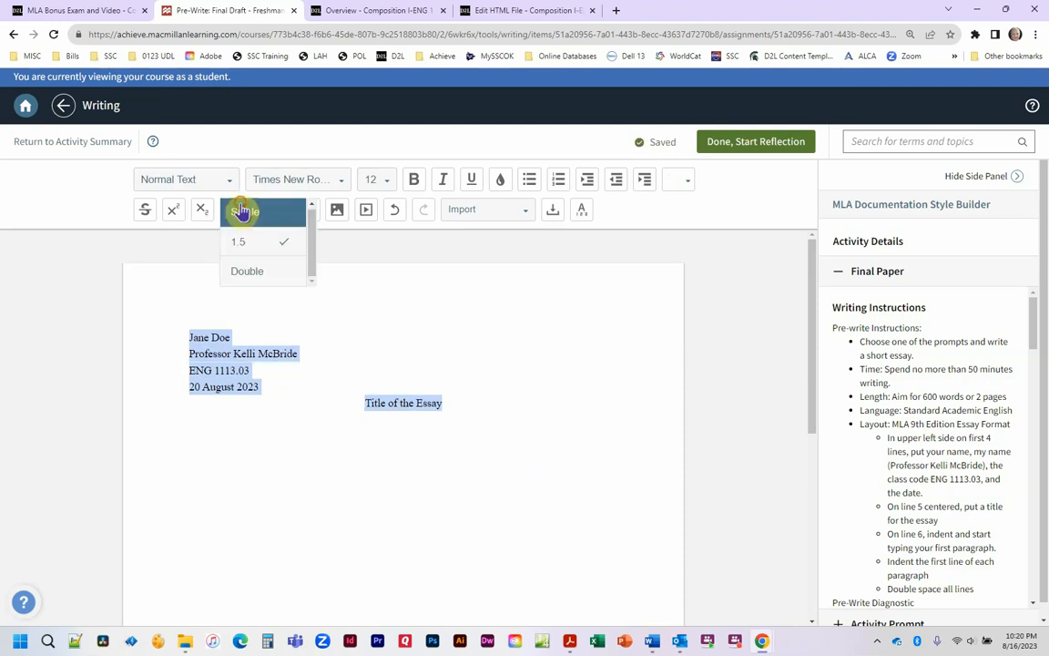
left_click(250, 273)
- Start a left-aligned paragraph below the title, indent its first line and enter "Start my essay."
left_click(444, 440)
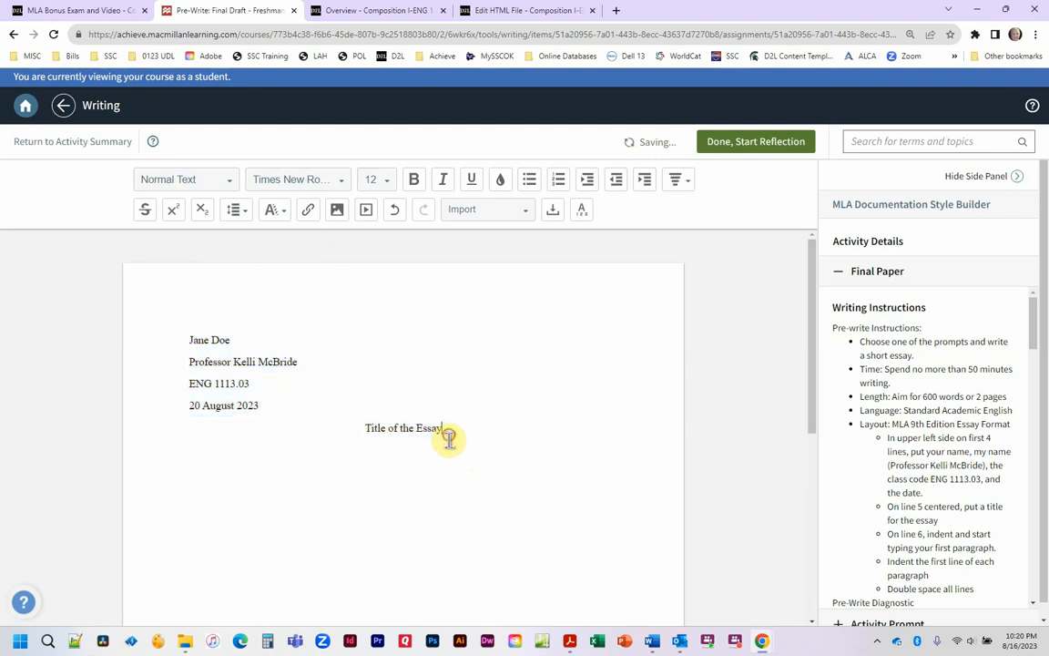
left_click(676, 182)
left_click(685, 191)
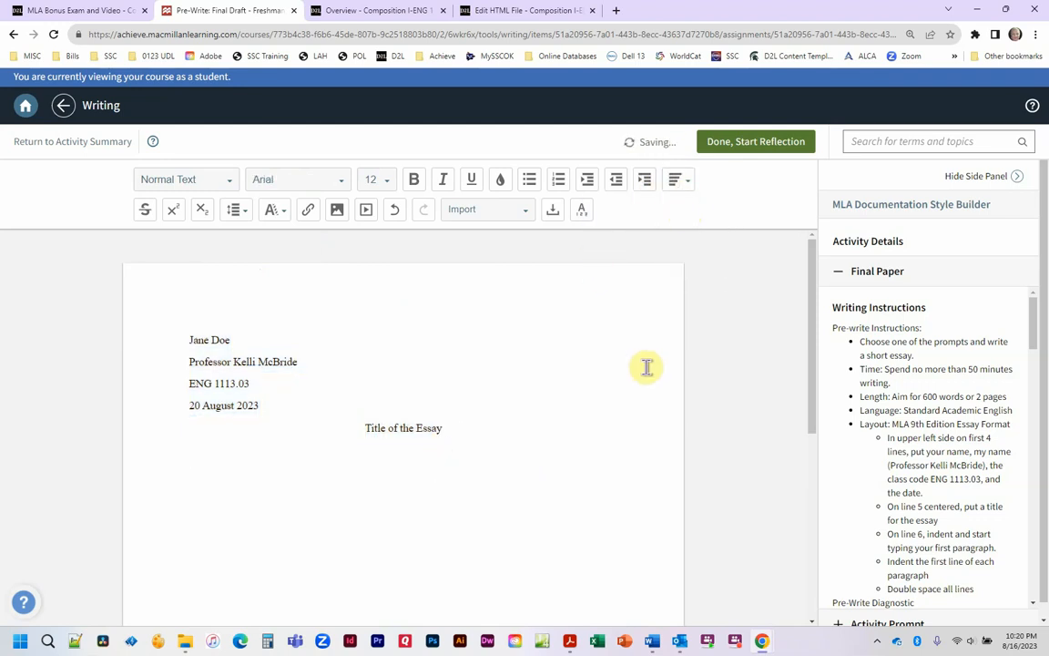
key("Tab")
type("Start my essay")
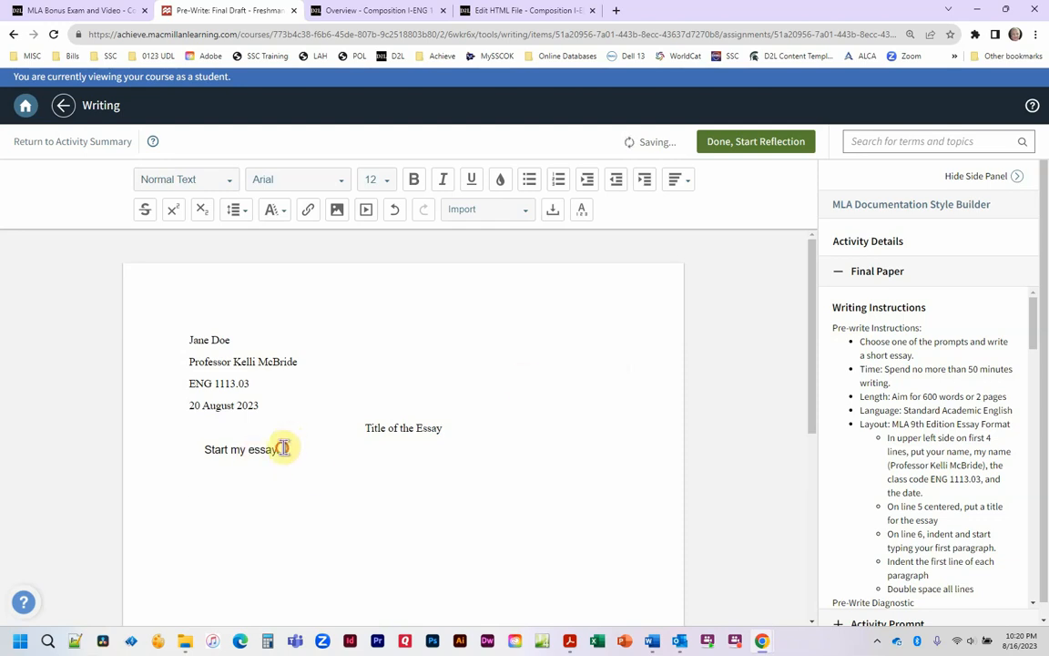
- Change the font of the entire draft, including the new body paragraph, to Times New Roman
left_click_drag(283, 449, 125, 444)
left_click(392, 429)
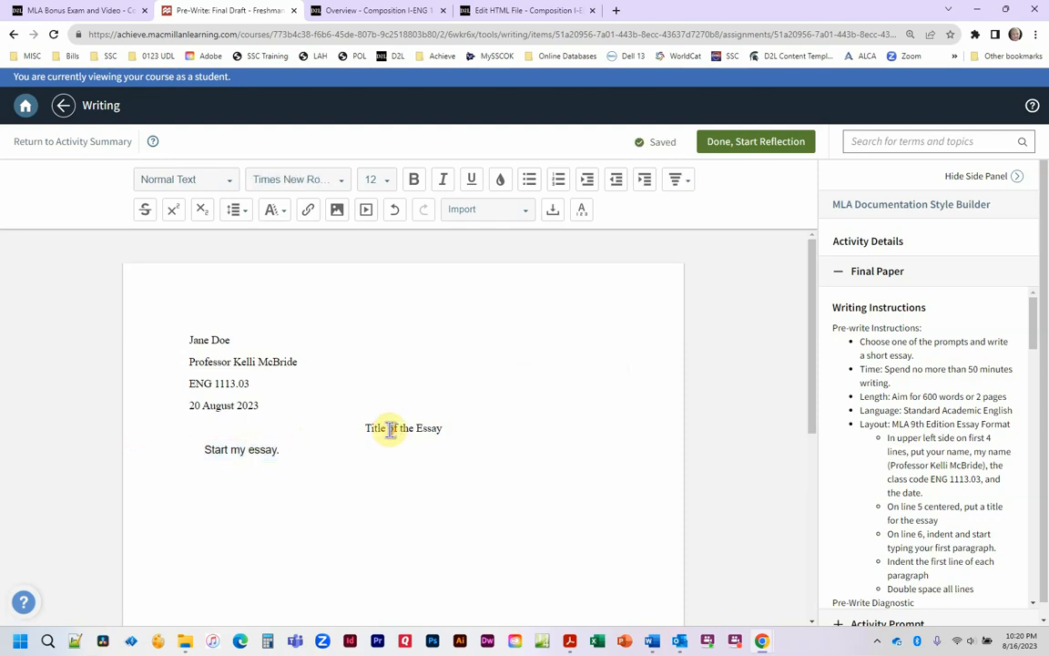
left_click_drag(302, 457, 135, 326)
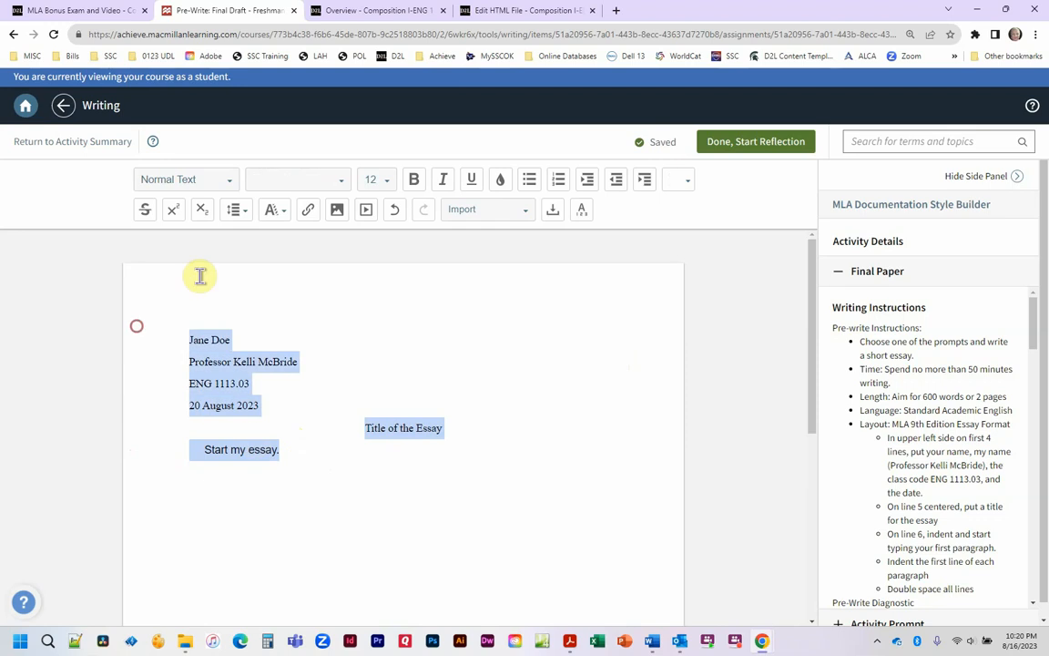
left_click(341, 179)
left_click(295, 304)
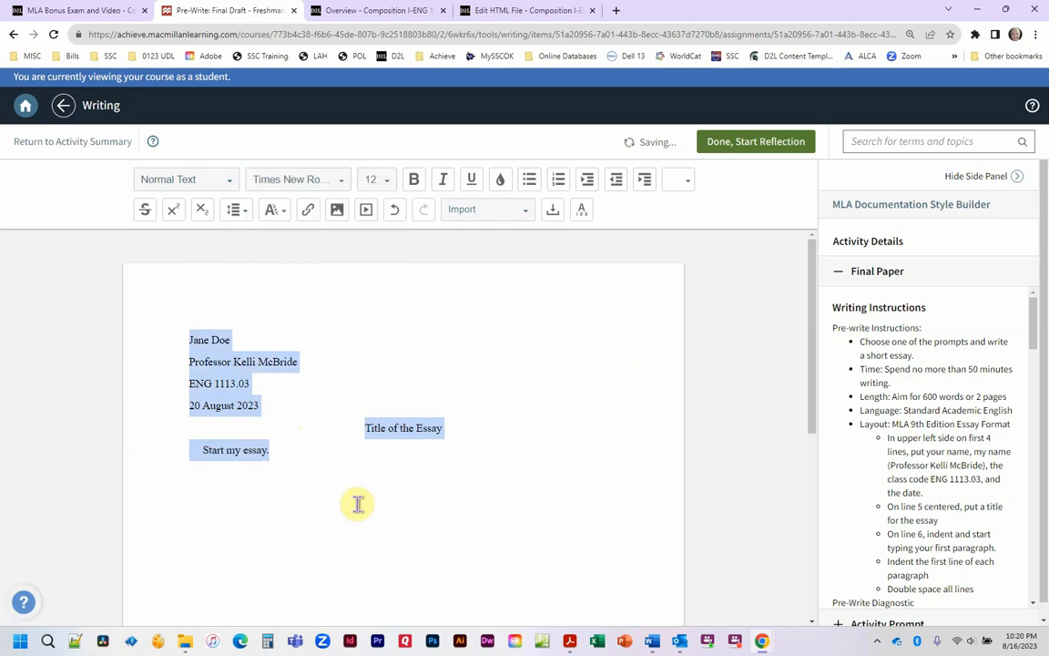
left_click(278, 452)
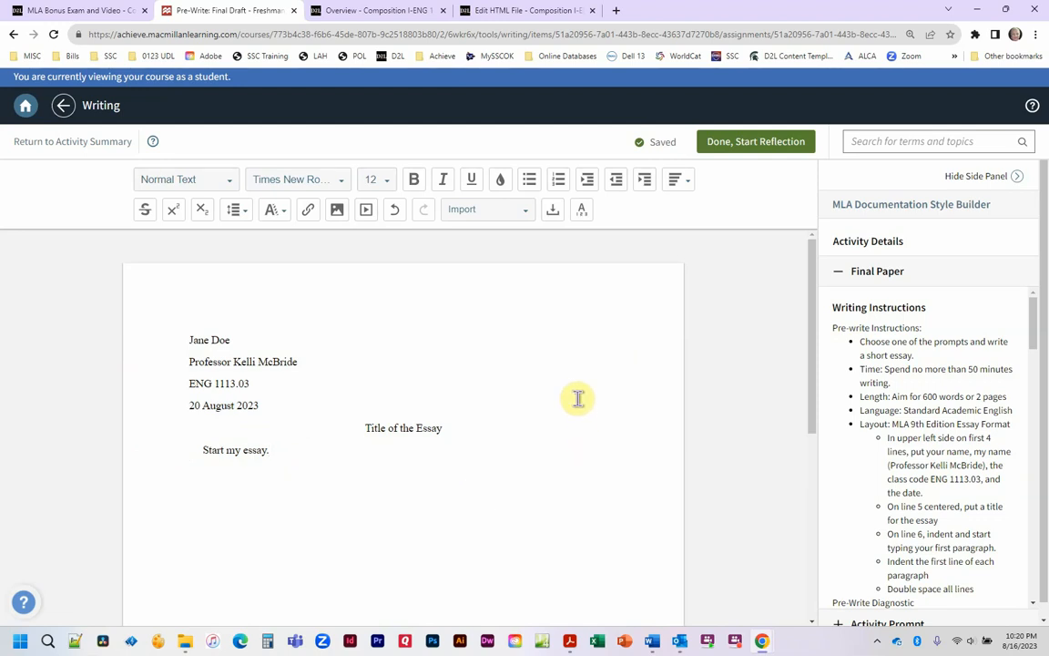
- Turn on the Page Header in the MLA Documentation Style Builder and enter the student's last name and page number 1 in its right-hand box
left_click(914, 211)
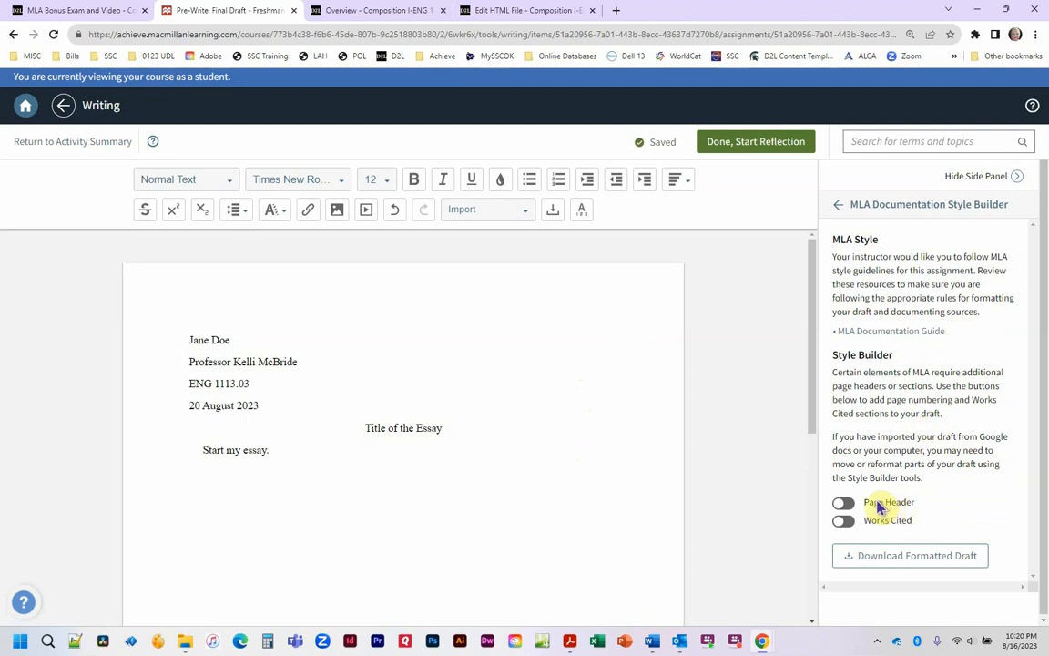
left_click(843, 503)
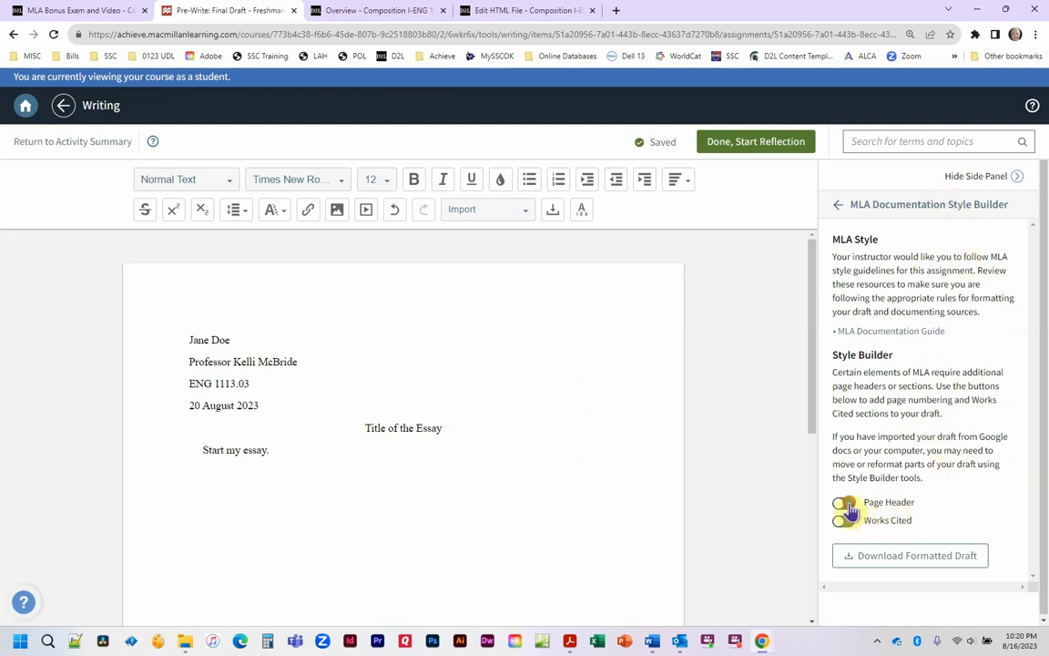
left_click(614, 307)
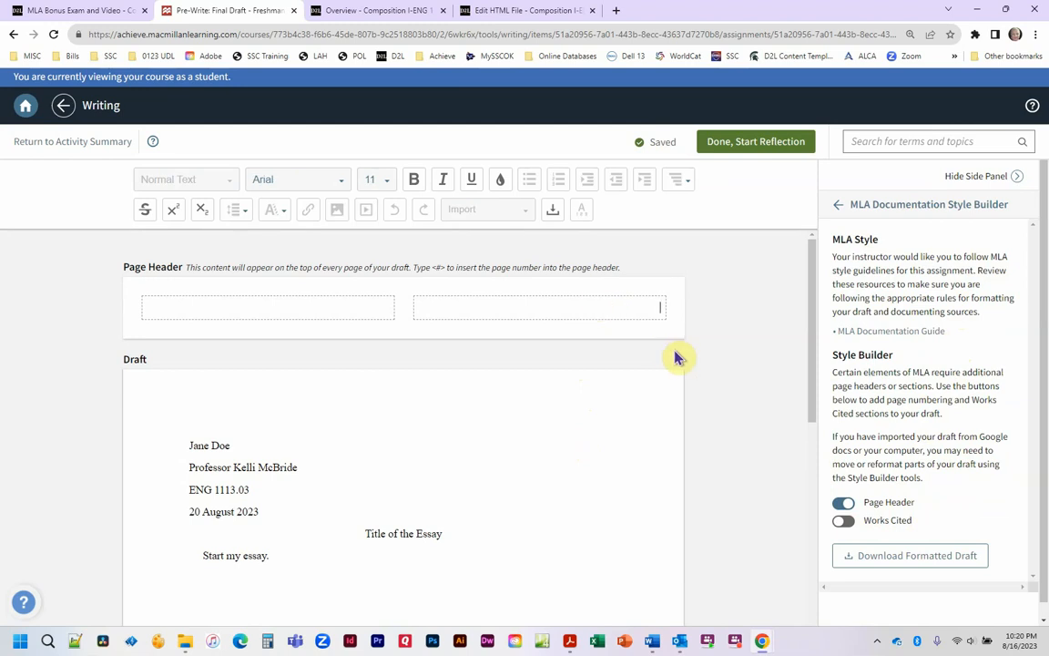
type("Doe 1")
left_click(532, 541)
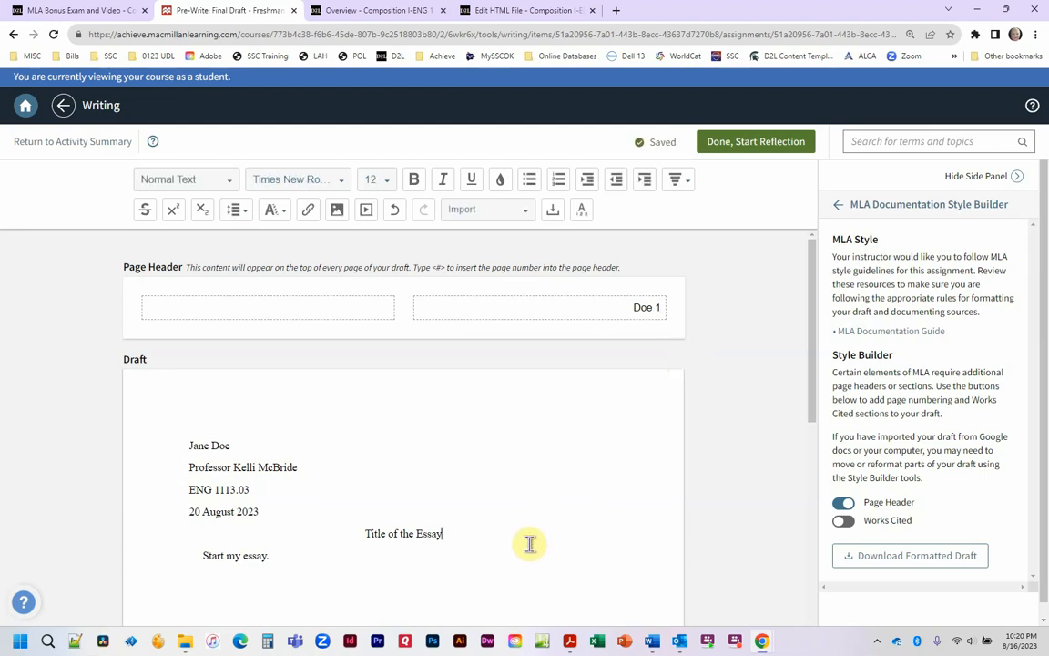
- Extend the draft with blank lines past page 2, enter "Goes on." there and review the page header
scroll(533, 544, "down", 3)
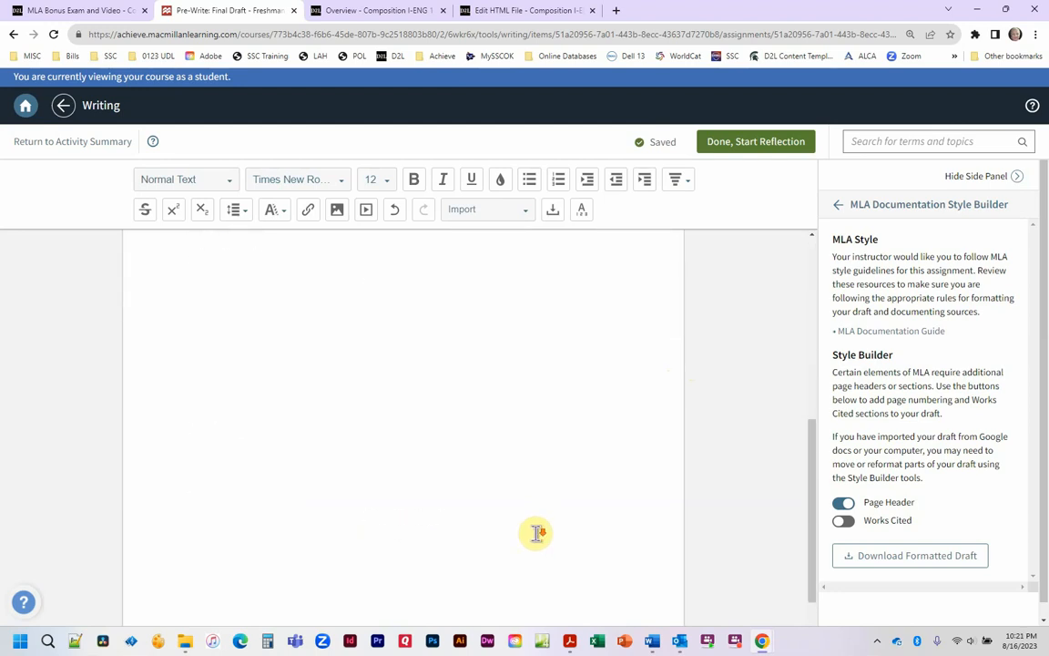
scroll(534, 529, "up", 3)
scroll(475, 547, "down", 5)
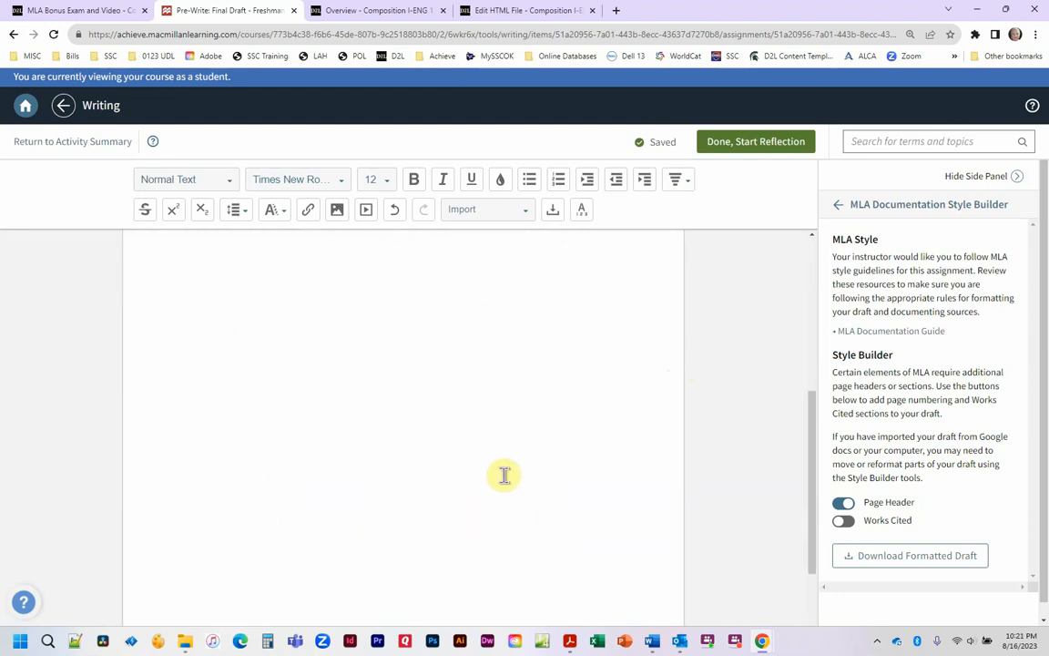
scroll(492, 383, "up", 4)
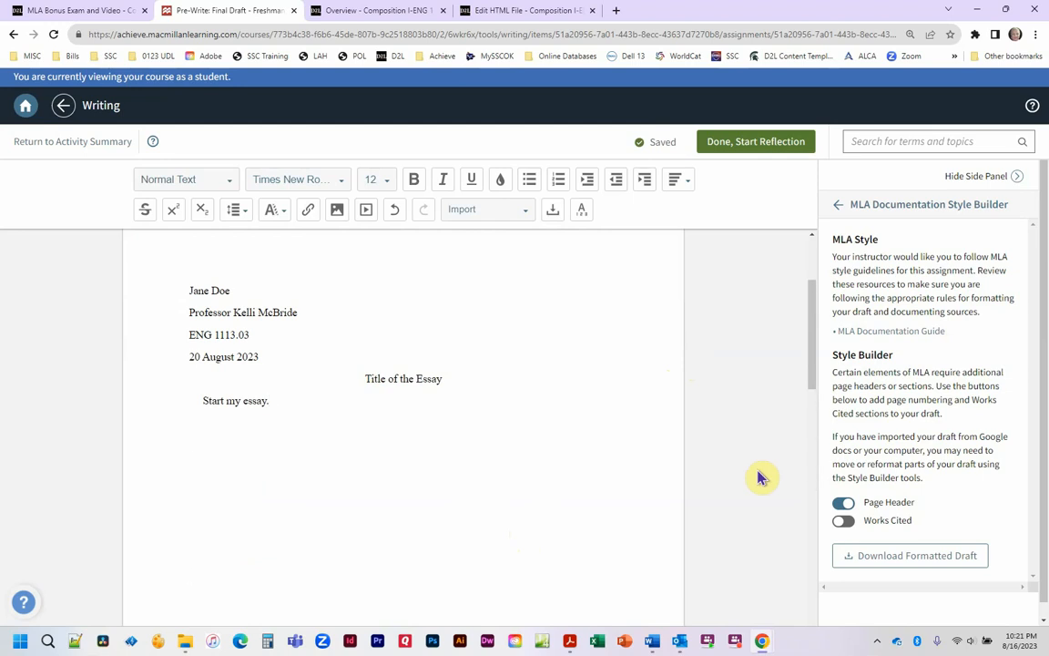
scroll(553, 444, "down", 10)
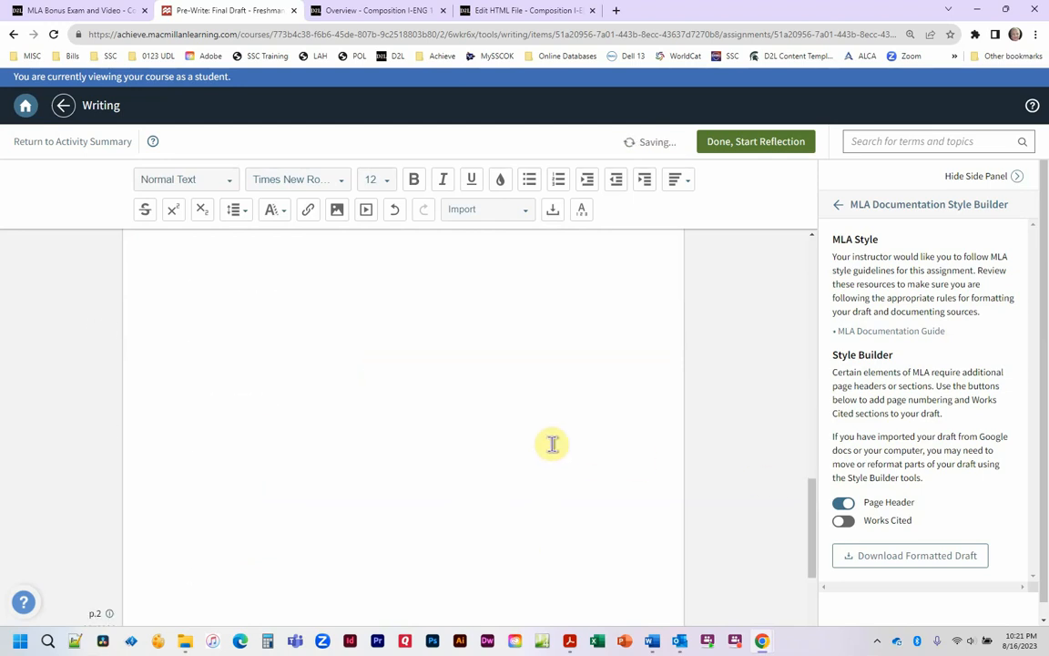
scroll(546, 444, "down", 3)
scroll(536, 445, "up", 3)
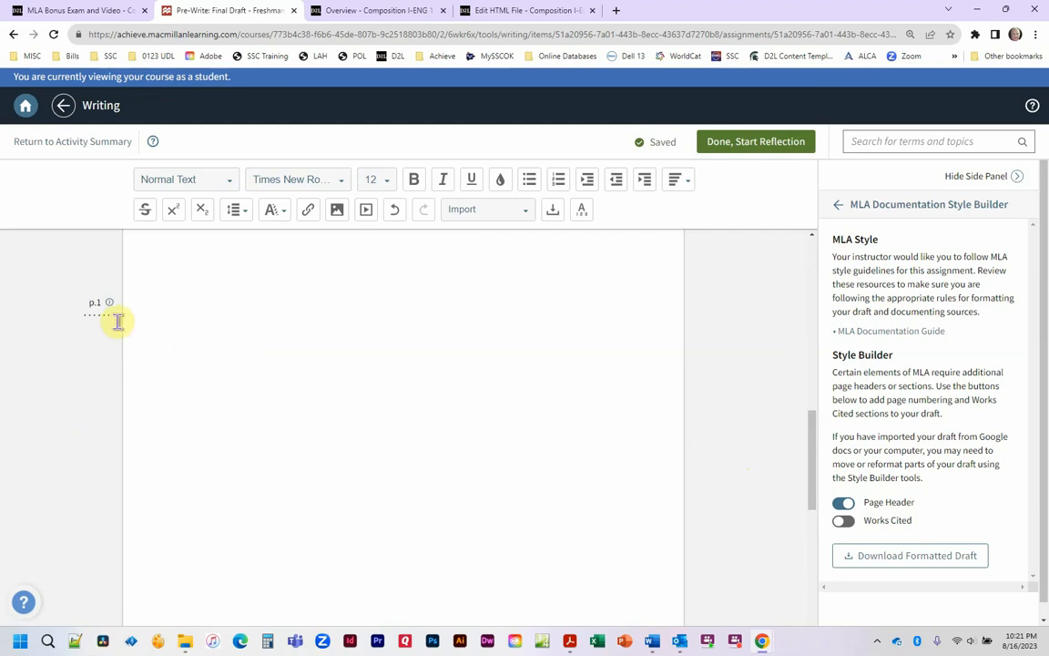
scroll(203, 415, "down", 3)
scroll(204, 415, "down", 2)
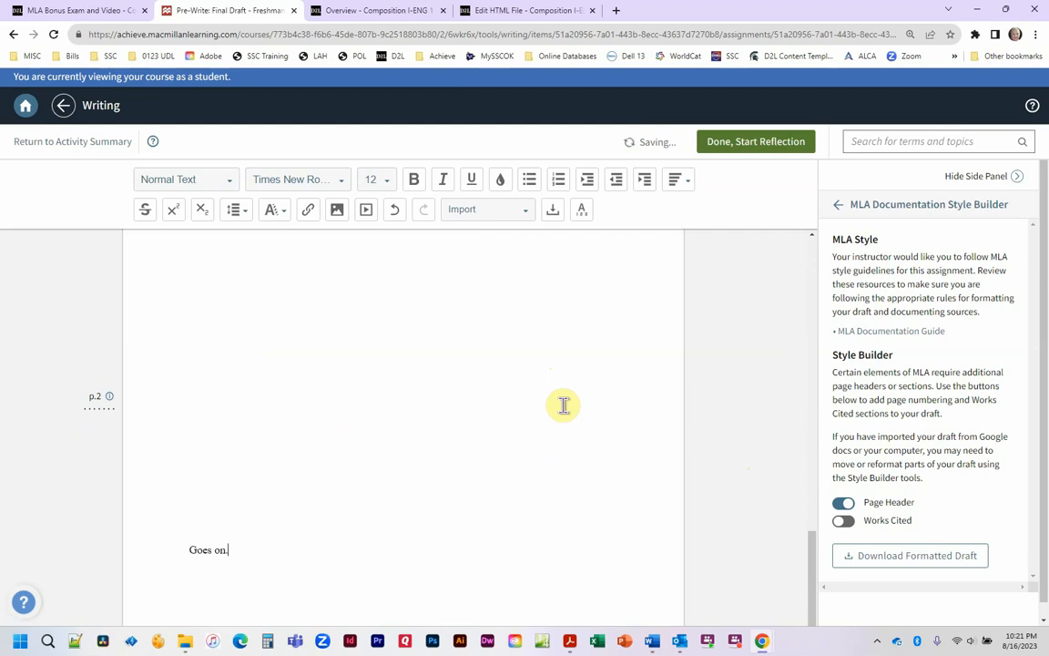
scroll(564, 405, "down", 2)
scroll(561, 407, "up", 2)
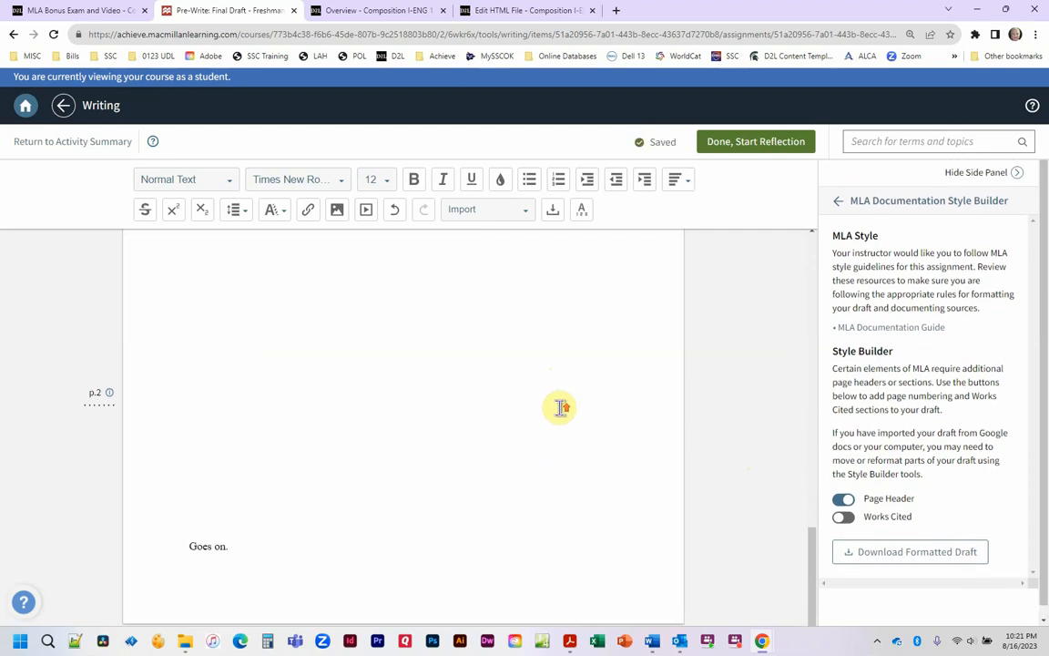
scroll(587, 362, "up", 10)
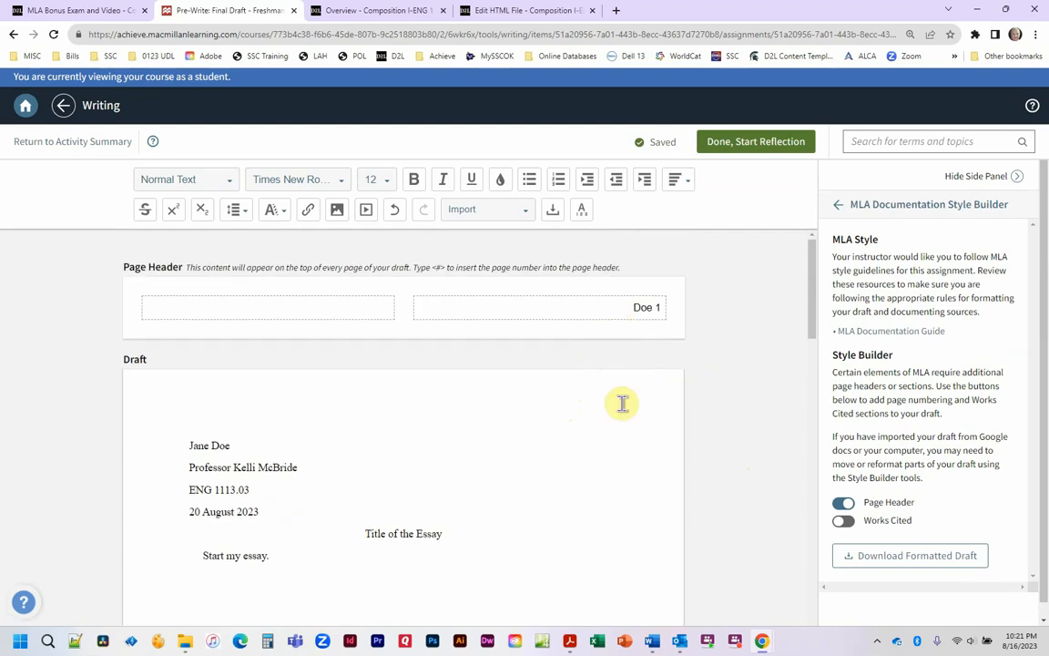
- Add a Works Cited section to the draft with the Style Builder and view it below the final draft page
left_click(844, 523)
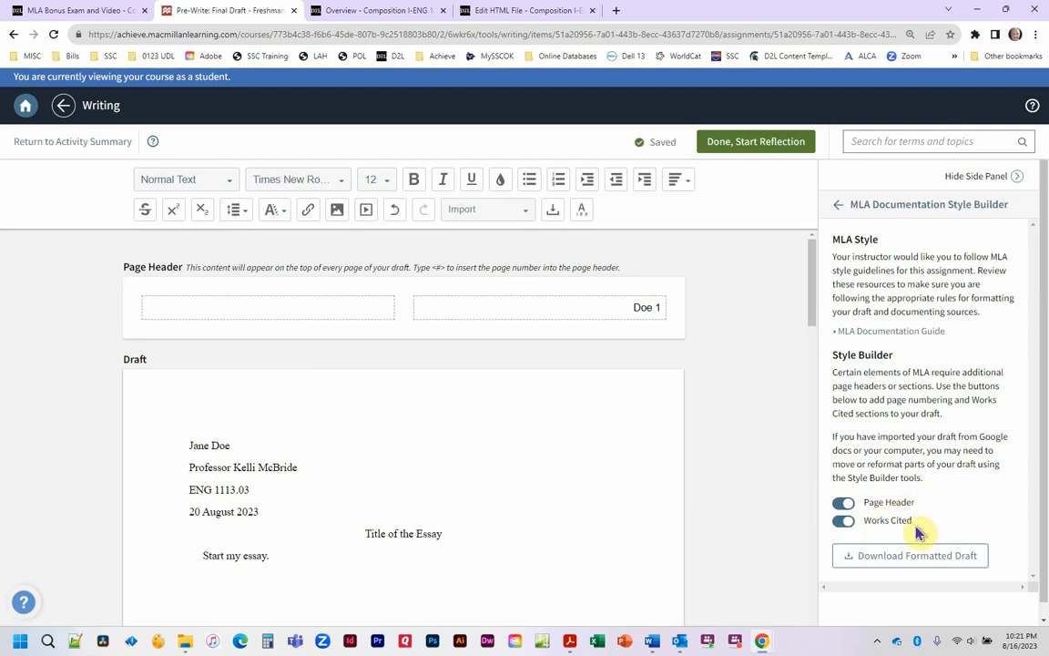
scroll(611, 518, "down", 5)
scroll(485, 502, "down", 5)
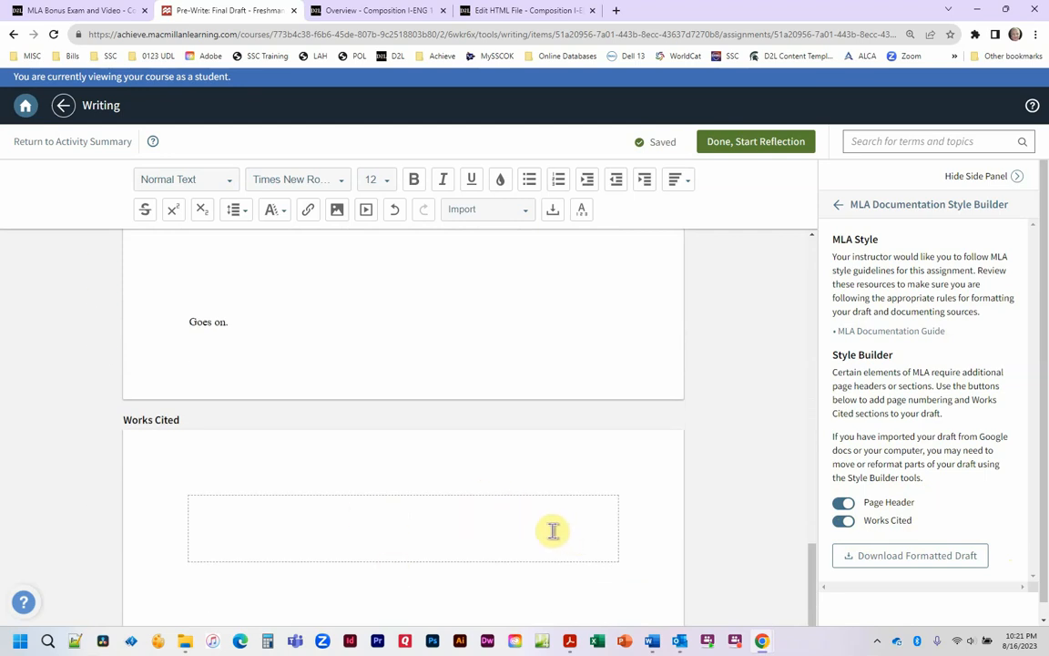
scroll(553, 530, "up", 10)
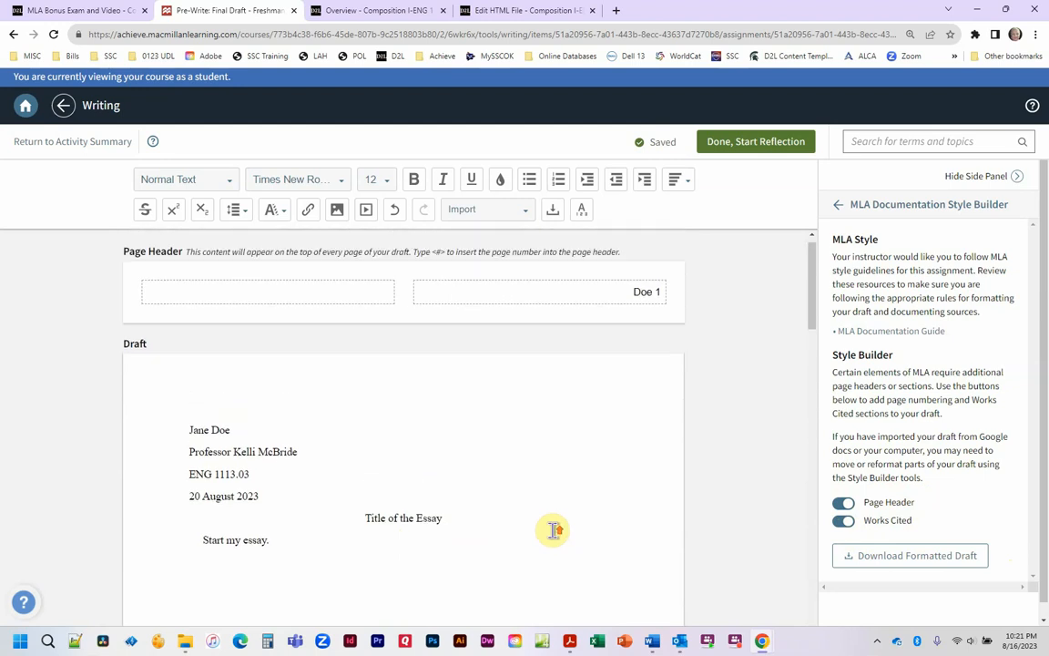
- Download the formatted draft and try to extract the Pre-Write-Final Paper-08-16-2023 archive into the Downloads folder
scroll(553, 531, "up", 1)
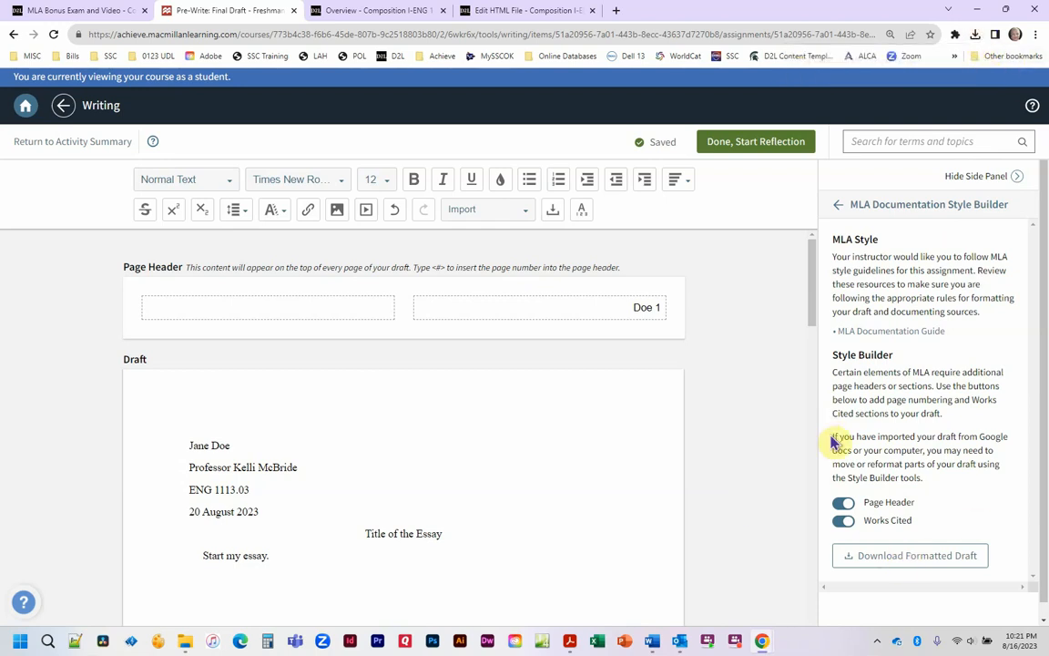
left_click(975, 39)
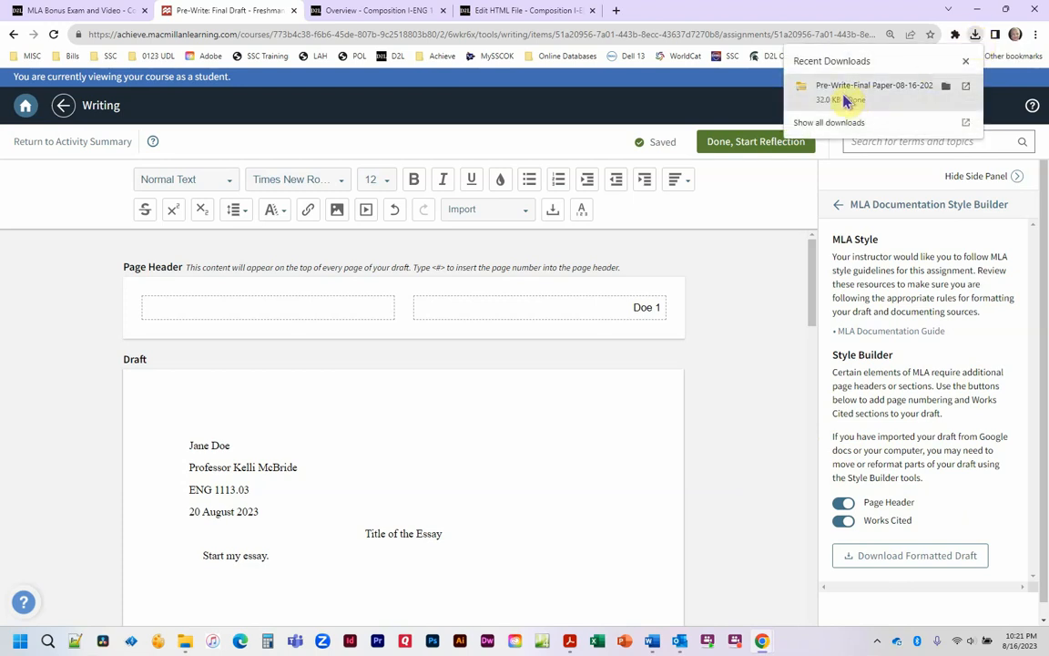
left_click(882, 91)
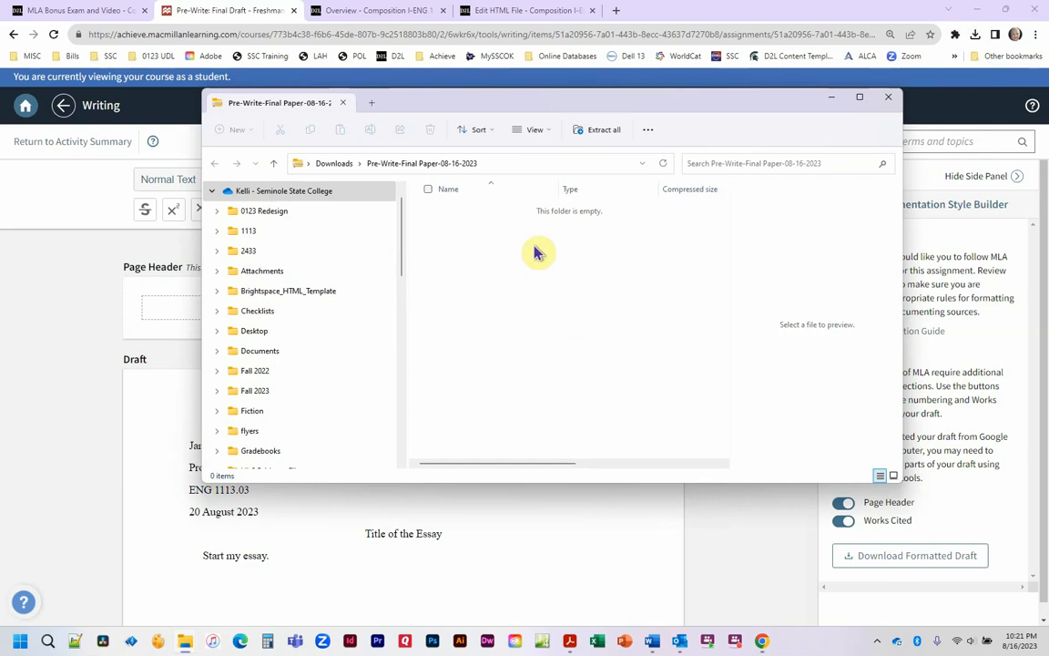
left_click(601, 130)
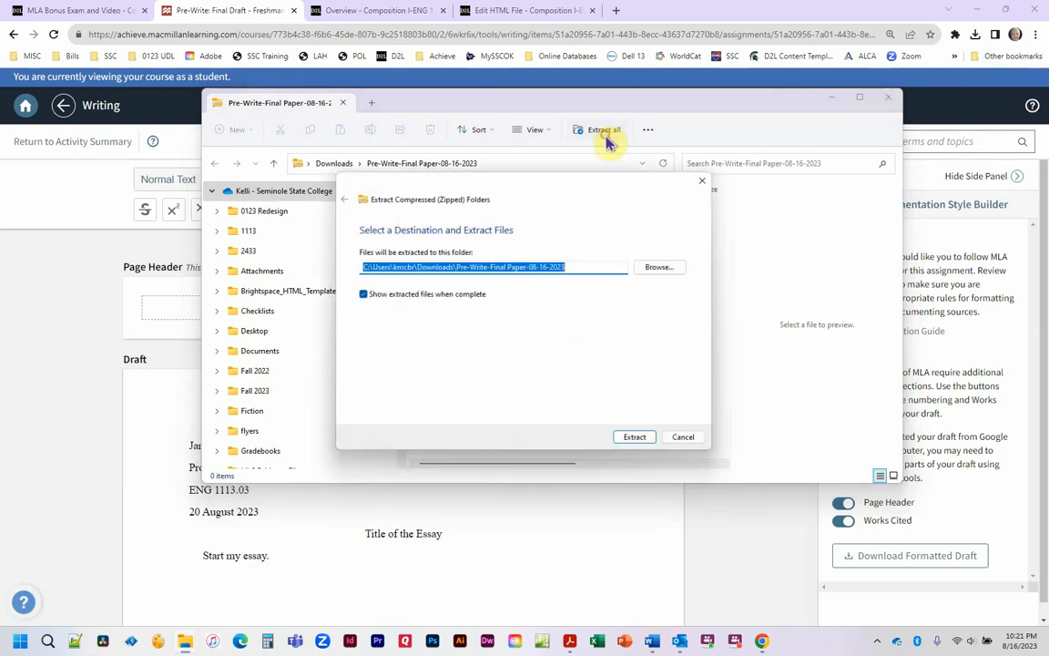
left_click(636, 440)
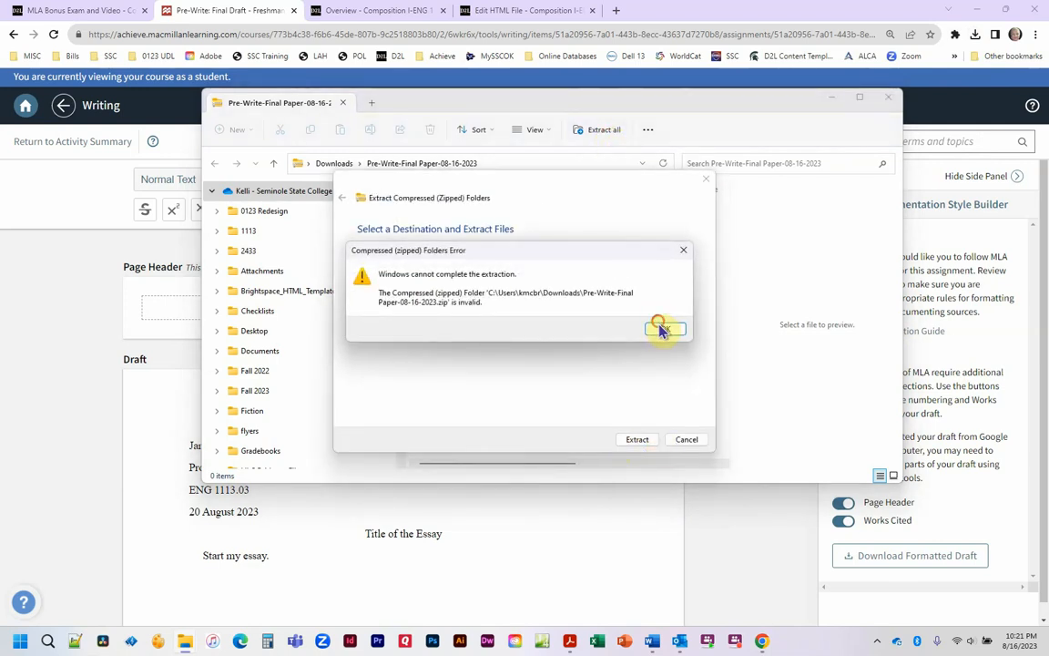
left_click(665, 331)
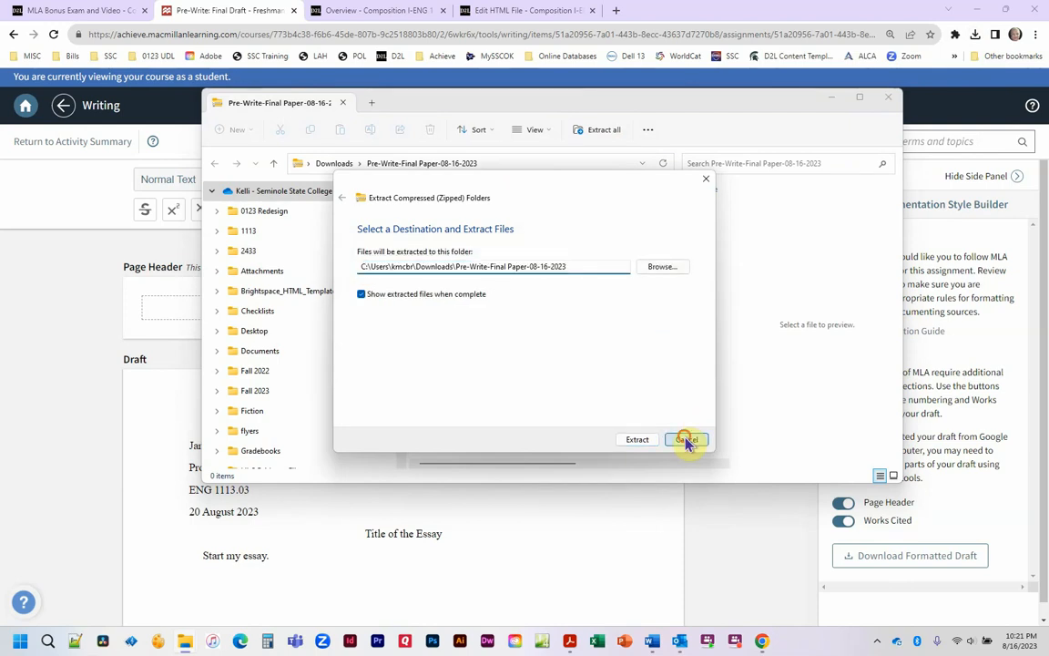
left_click(687, 440)
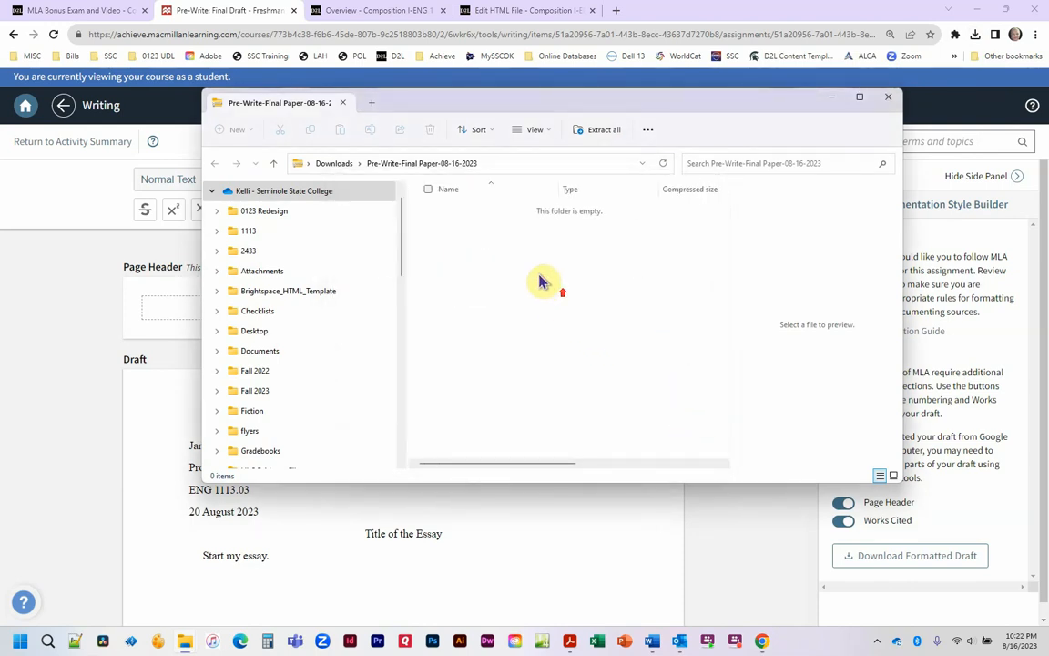
left_click(889, 97)
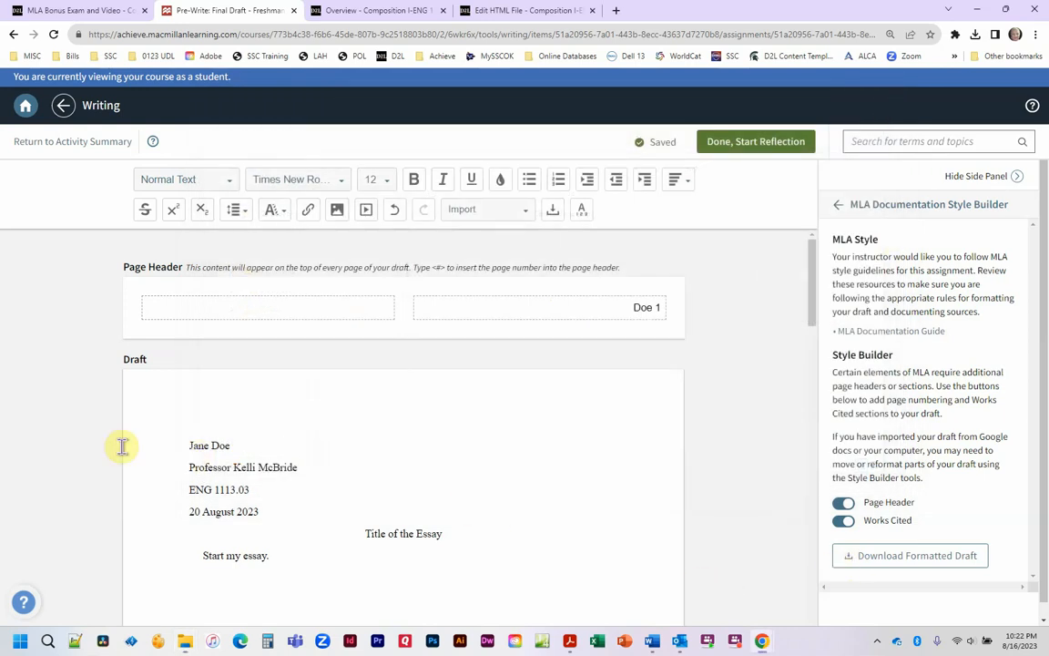
- Delete the entire text of the draft while keeping the page header
scroll(190, 445, "down", 5)
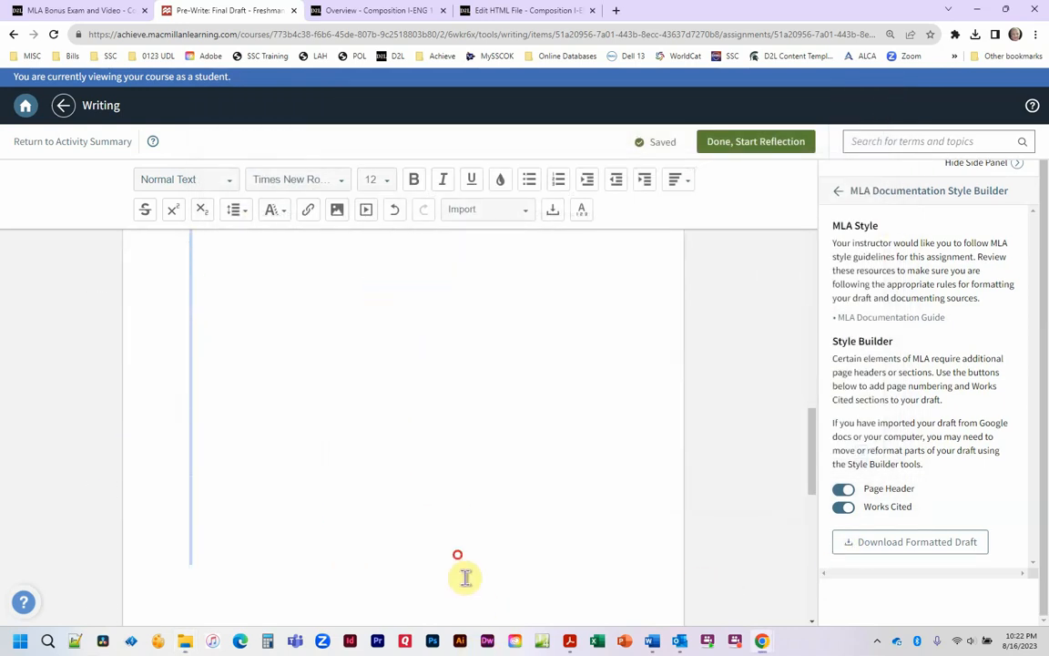
key("ctrl+a")
scroll(460, 471, "up", 5)
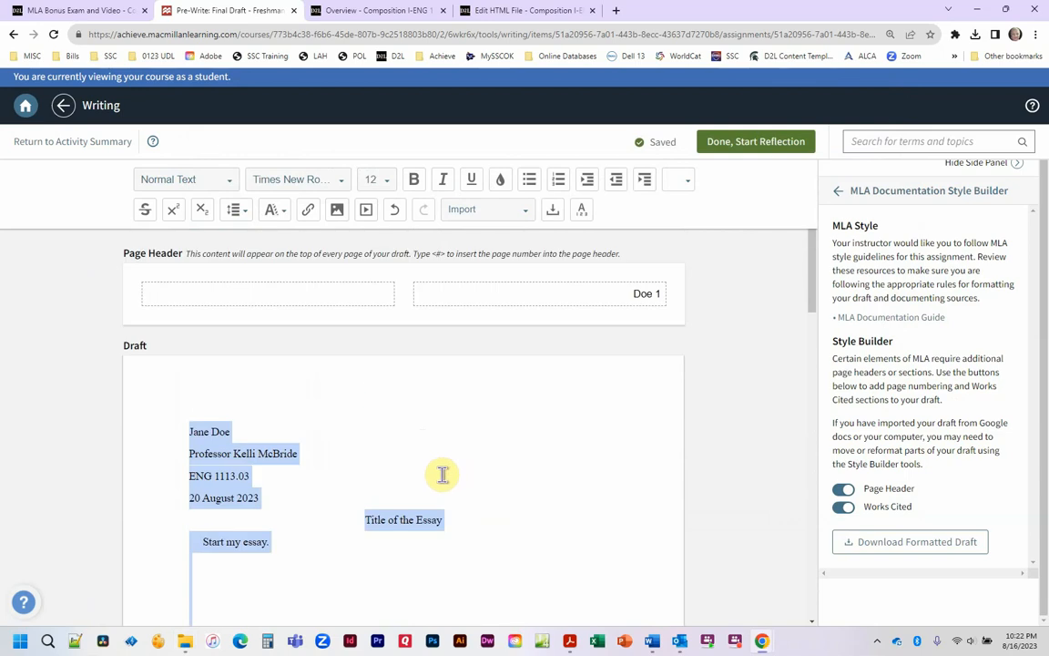
key("Delete")
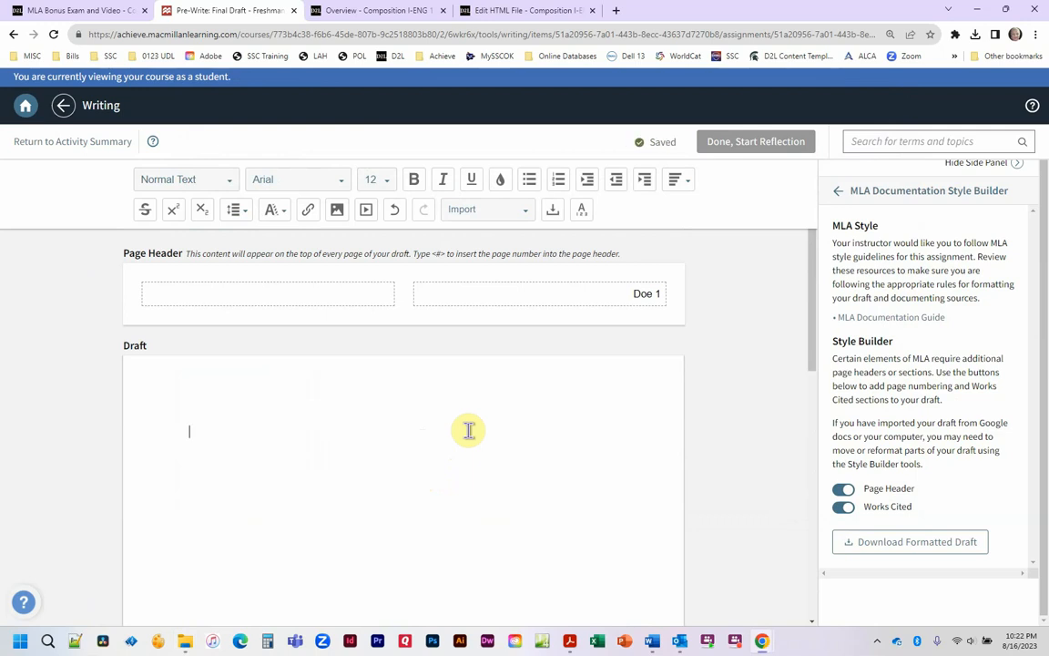
- Switch to Word, create a blank document and set its line spacing to 2.0 with the space after paragraphs removed
left_click(648, 642)
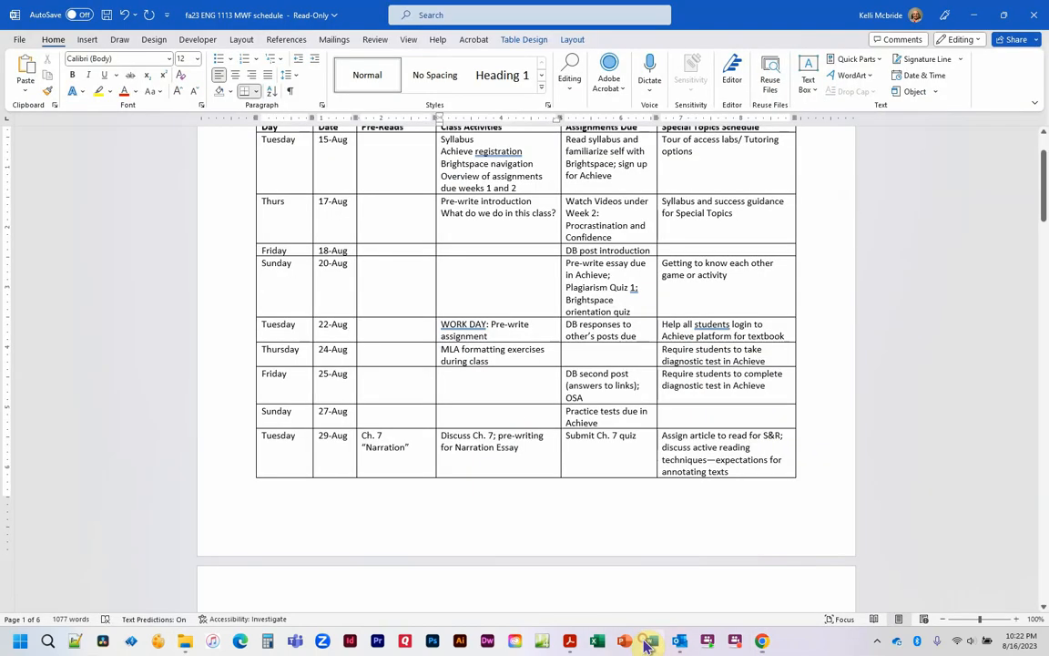
left_click(22, 39)
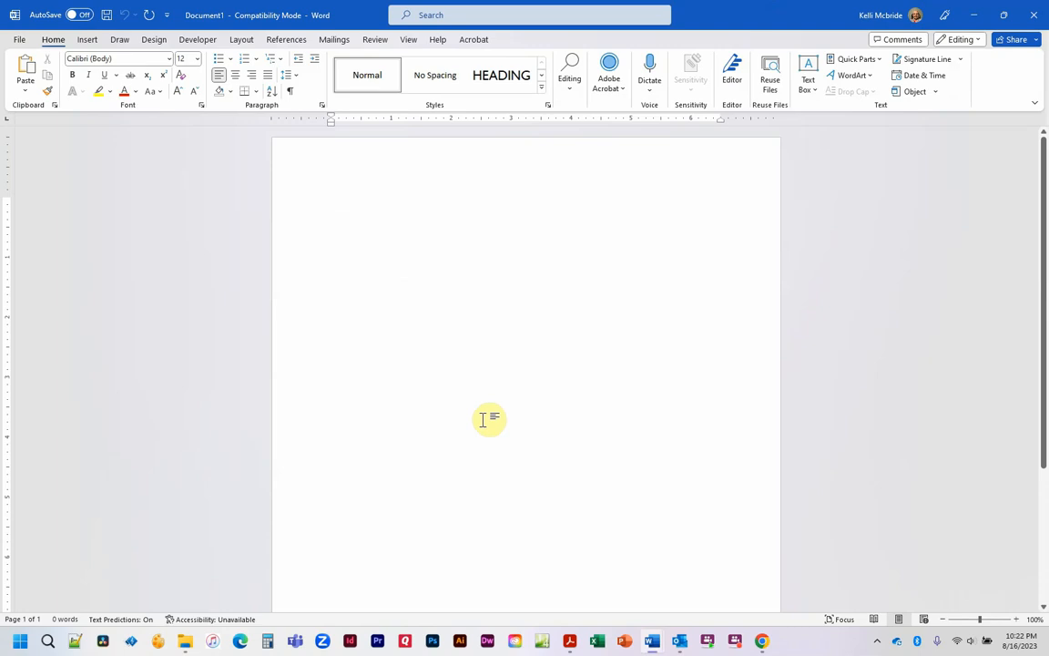
left_click(289, 78)
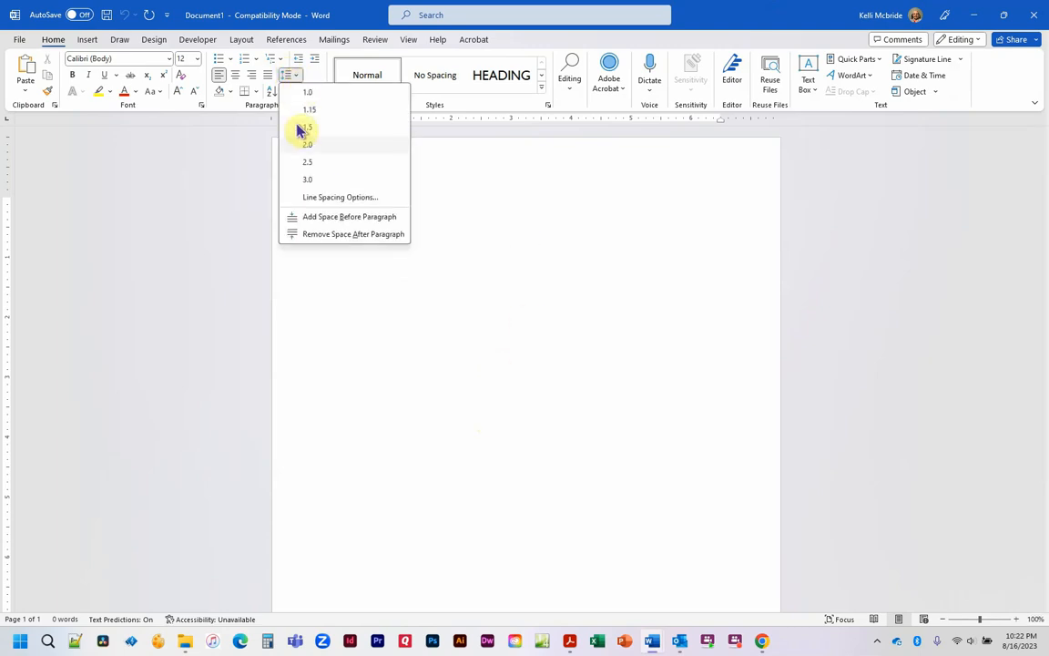
left_click(312, 148)
left_click(289, 76)
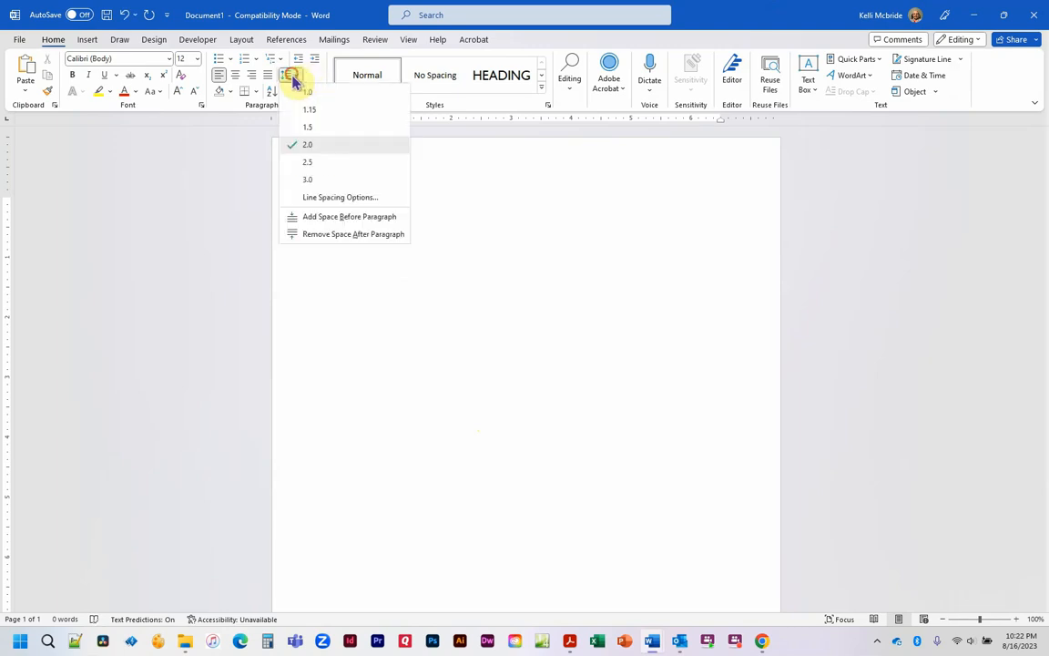
left_click(314, 236)
- Enter the MLA heading on four lines: the student's name, the professor's title and name, ENG 1113.02, and 20 August 2023
left_click(298, 203)
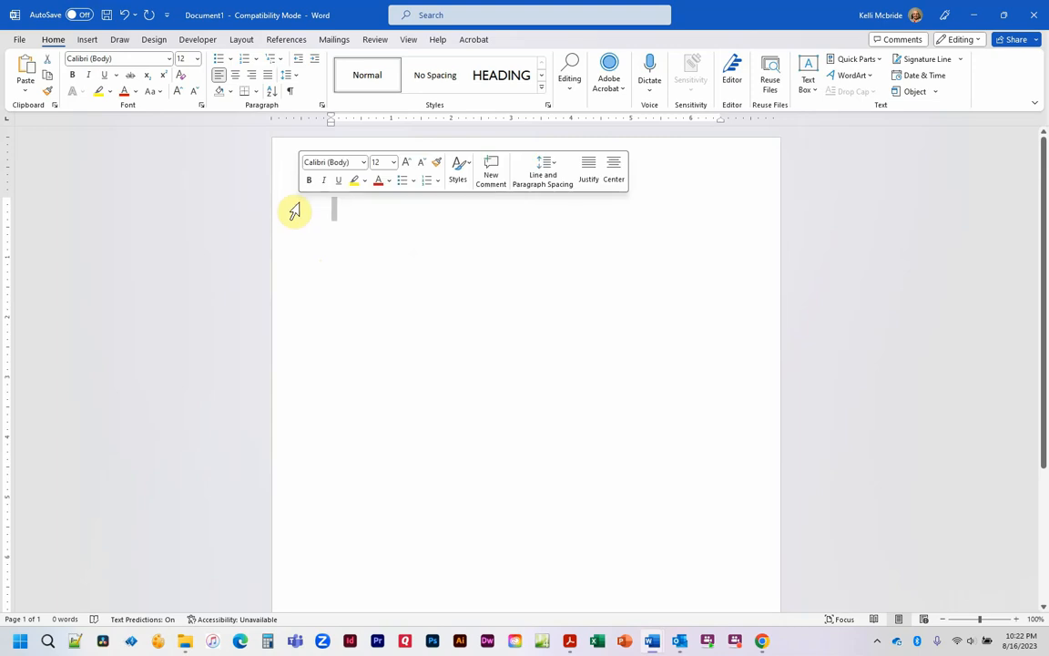
left_click(340, 195)
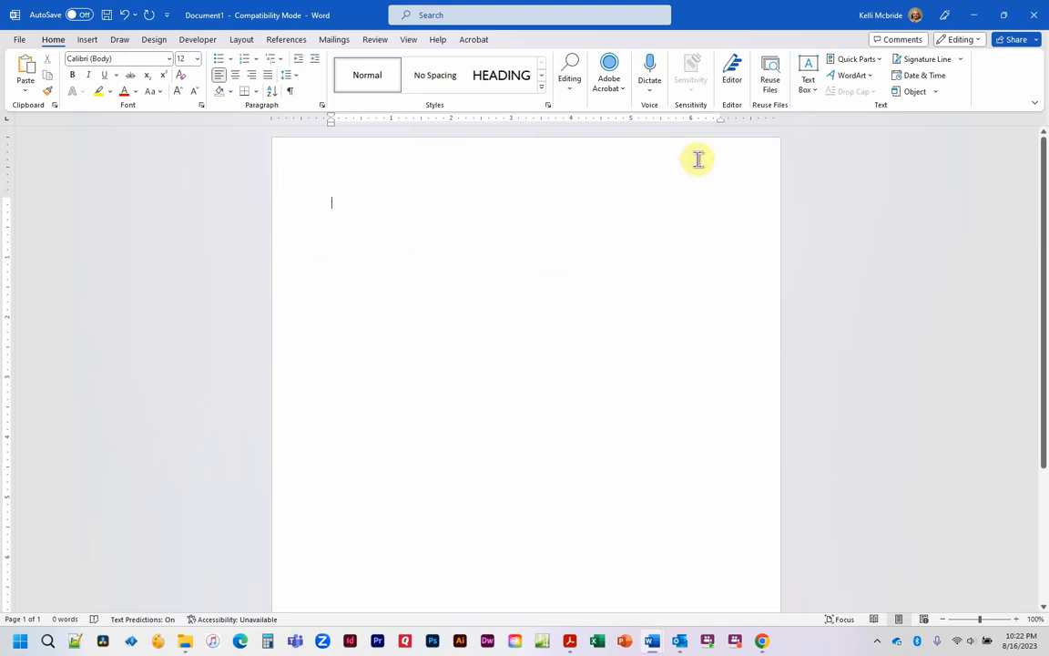
type("Jane Doe ")
type("Professor")
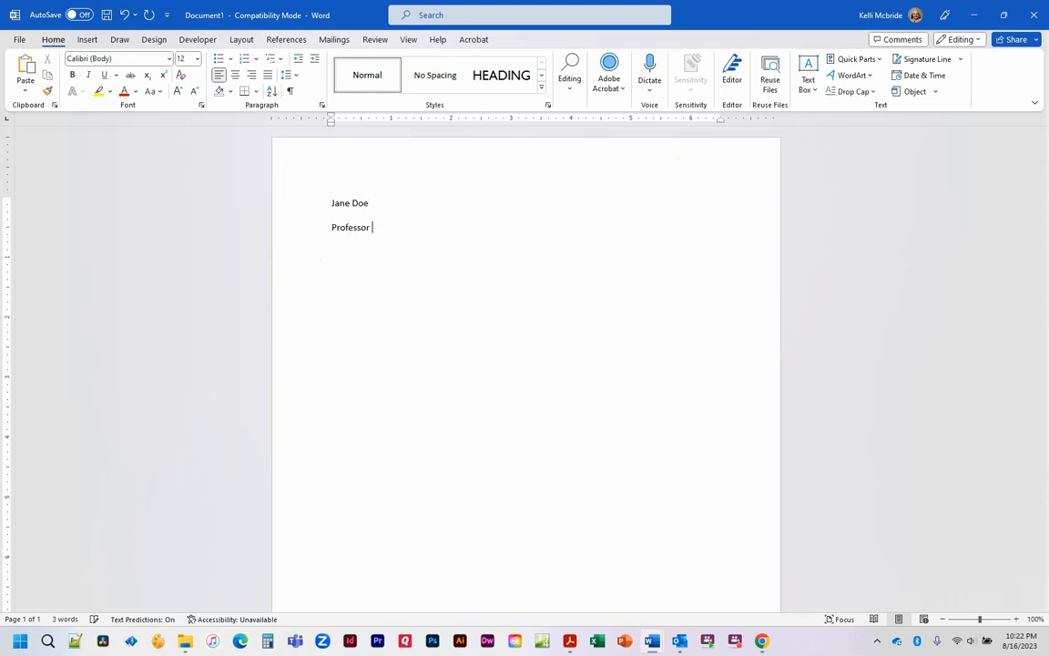
type(" Kelli McBride ")
type("ENG 1113")
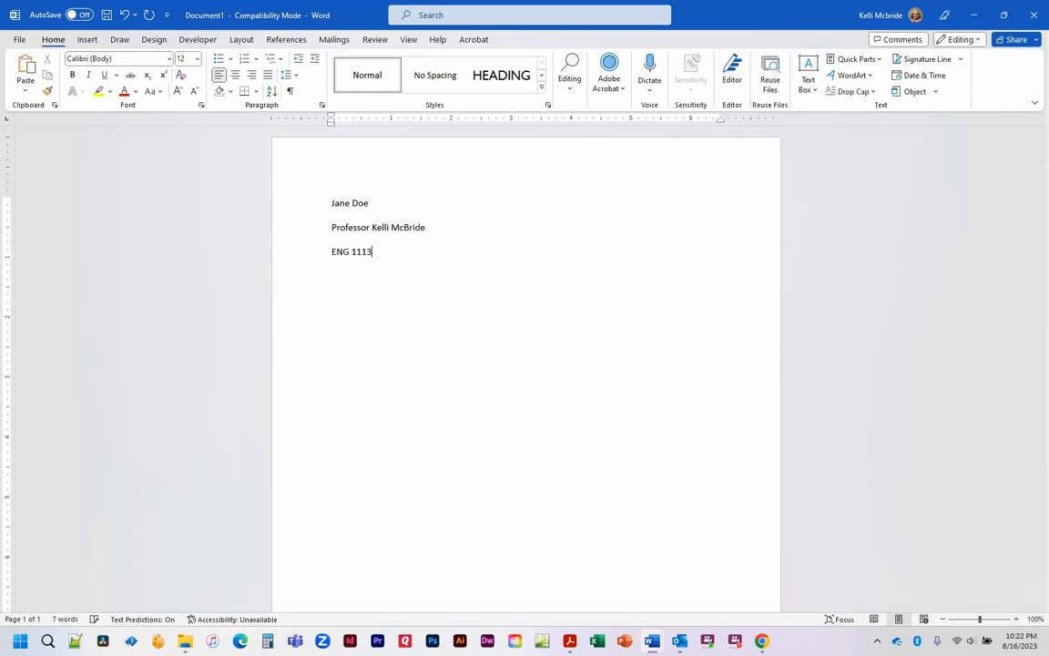
type(".02 20 Aug")
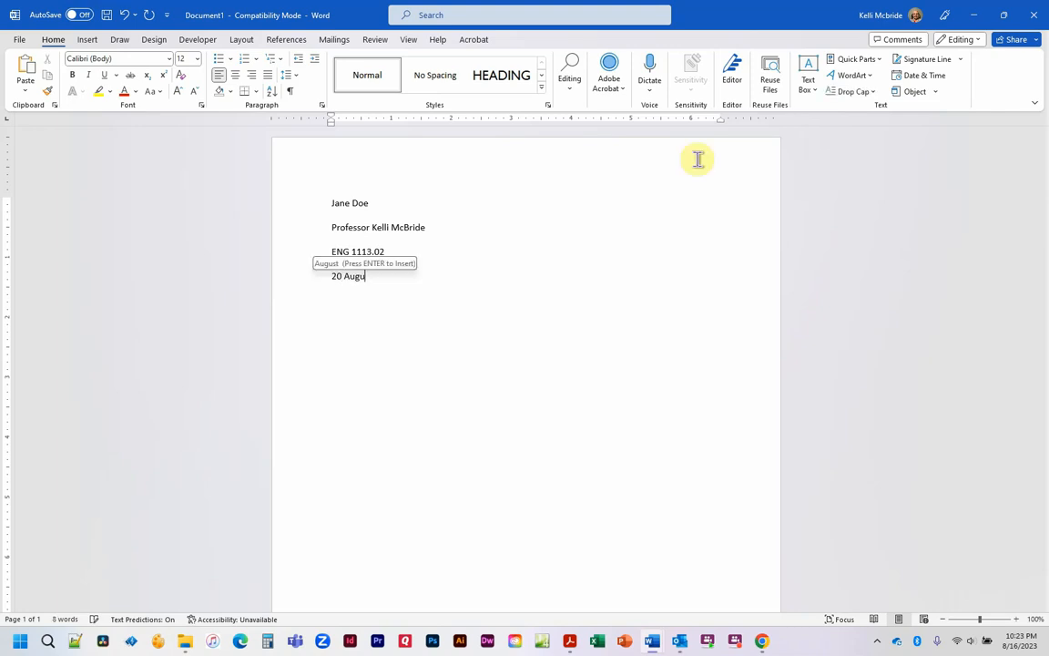
type("ust 2023")
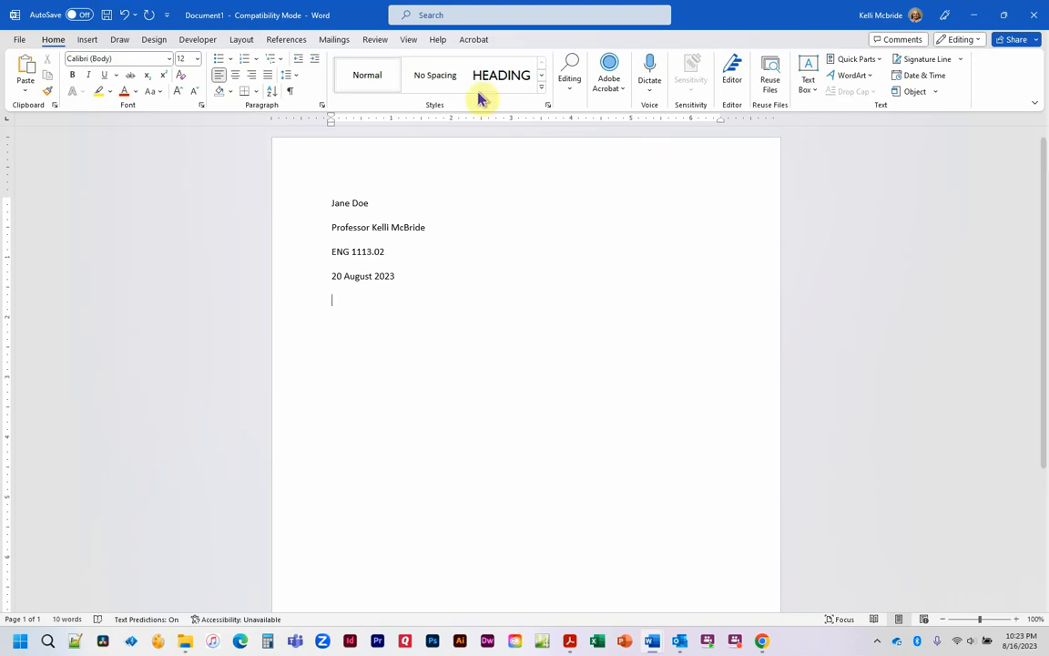
- Add a centered title line reading "Title of the Essay" below the date
left_click(234, 75)
type("T")
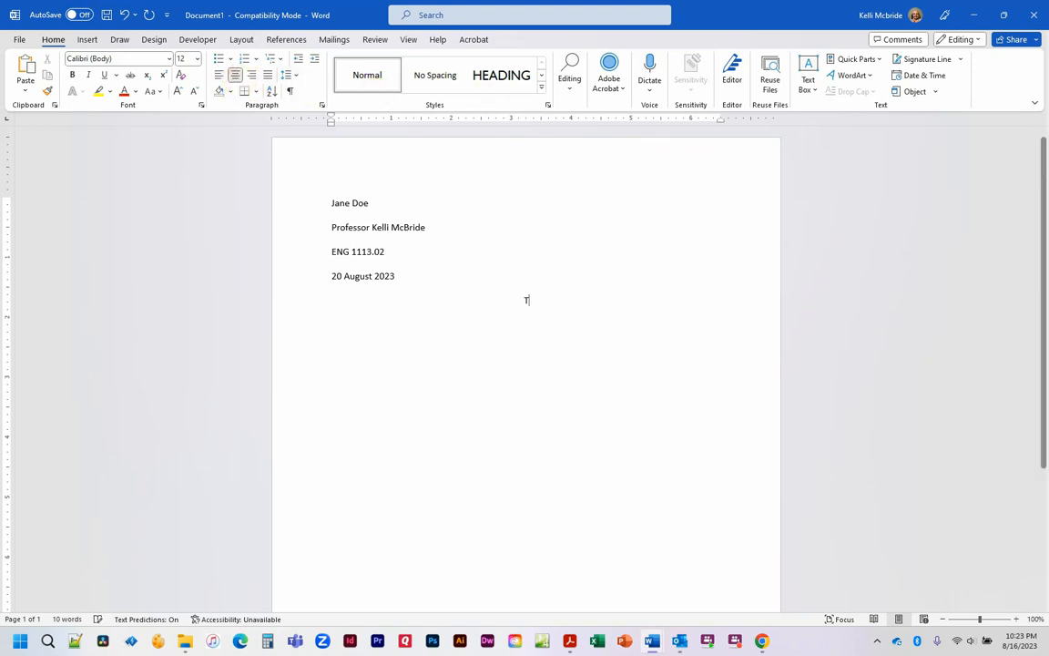
type("utle of the Essay")
key("Return")
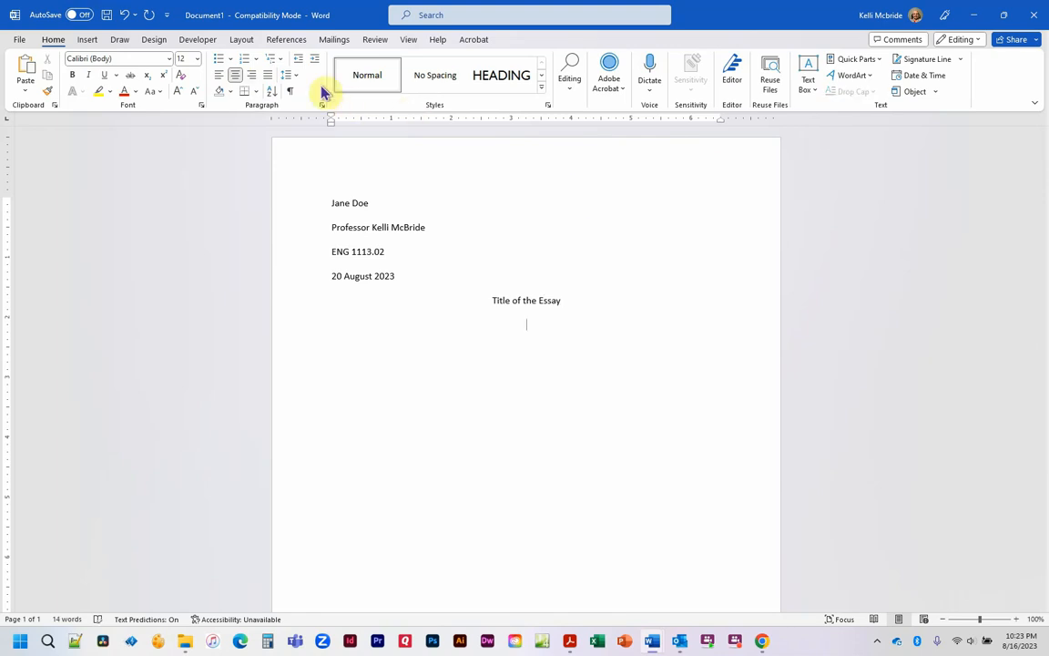
- Start a left-aligned body paragraph with a first-line indent under the title, reading "Start essay here."
left_click(219, 76)
key("Tab")
type("Start es")
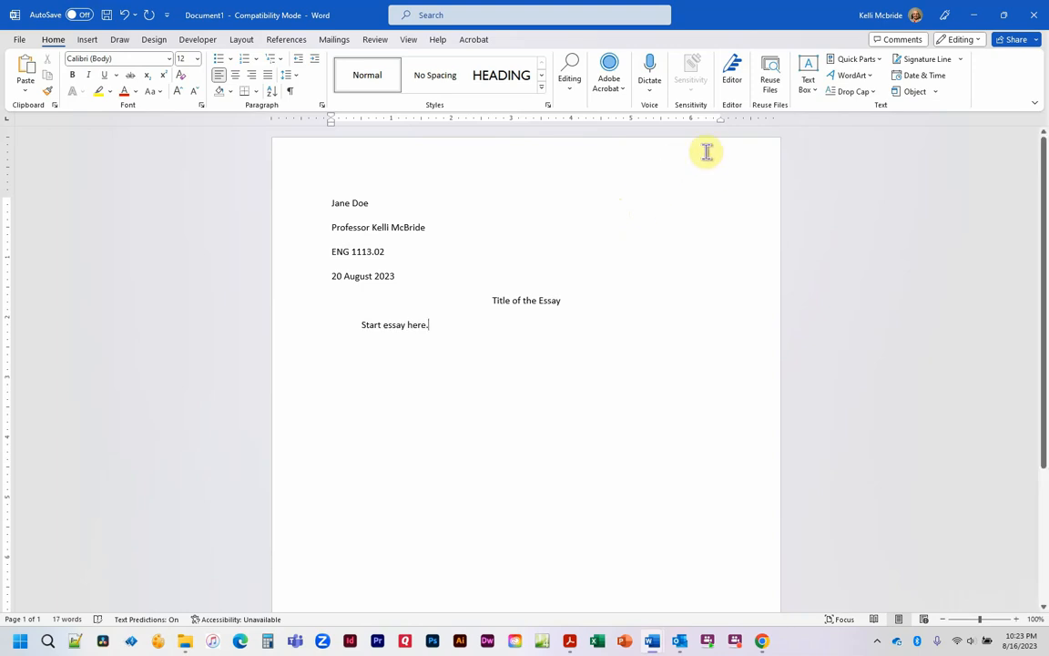
- Insert a Plain Number 3 page number in the header, put the student's last name before it, and return to the body text
double_click(675, 159)
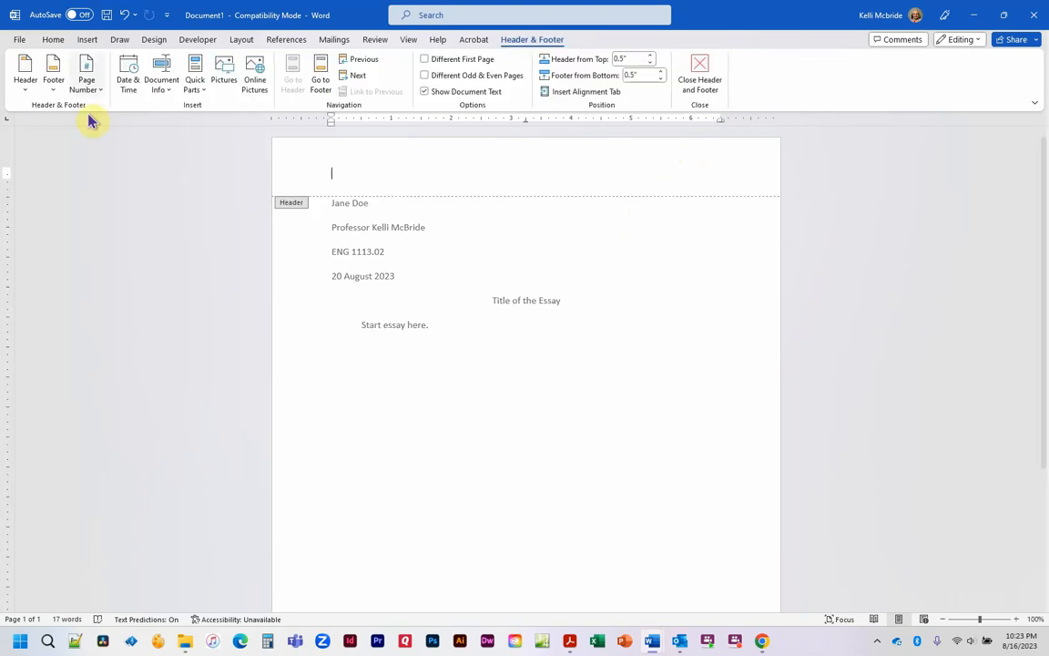
left_click(87, 84)
mouse_move(102, 111)
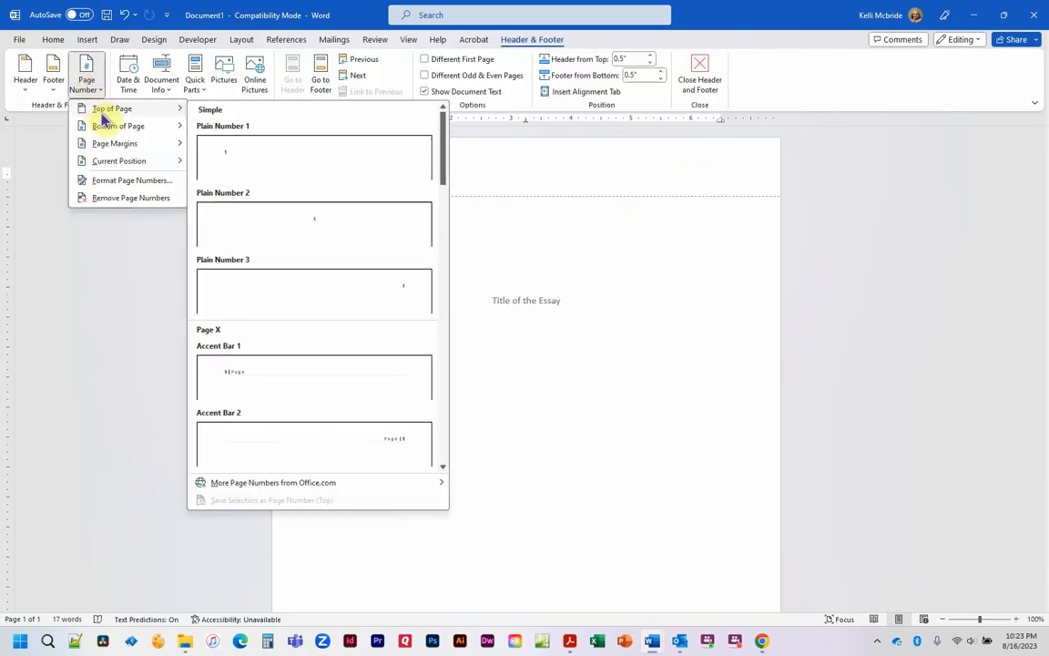
left_click(251, 284)
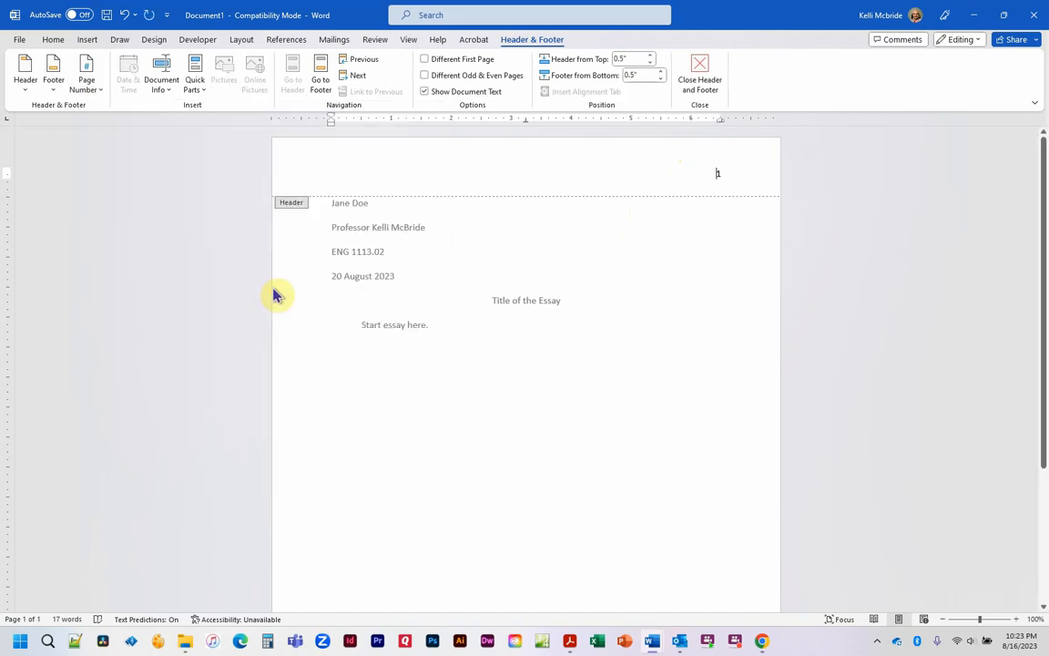
left_click(716, 173)
type("Doe")
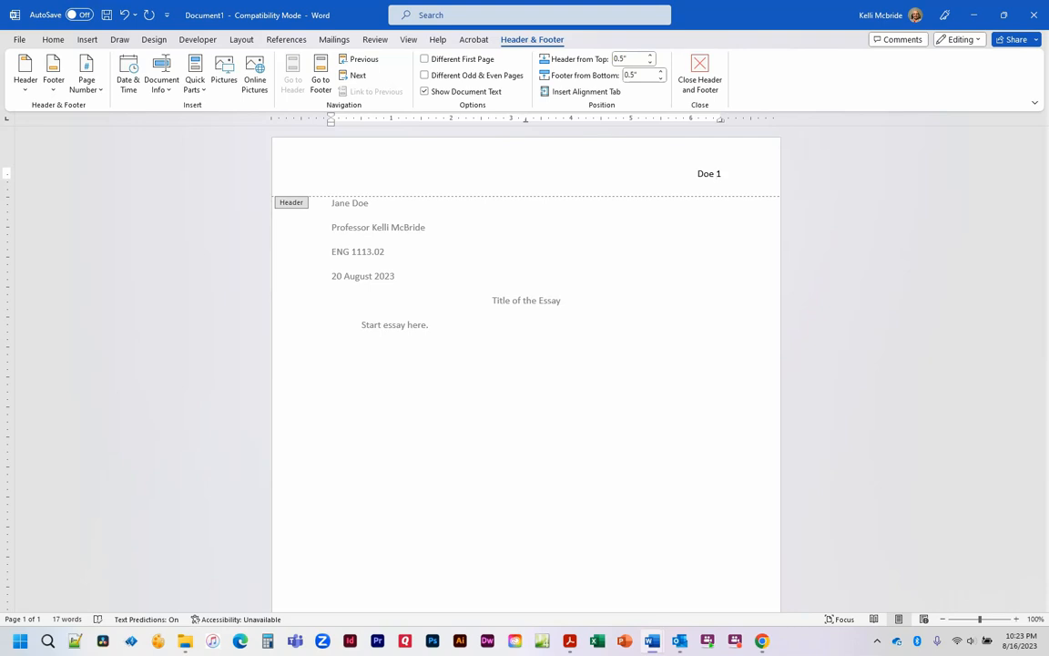
double_click(438, 273)
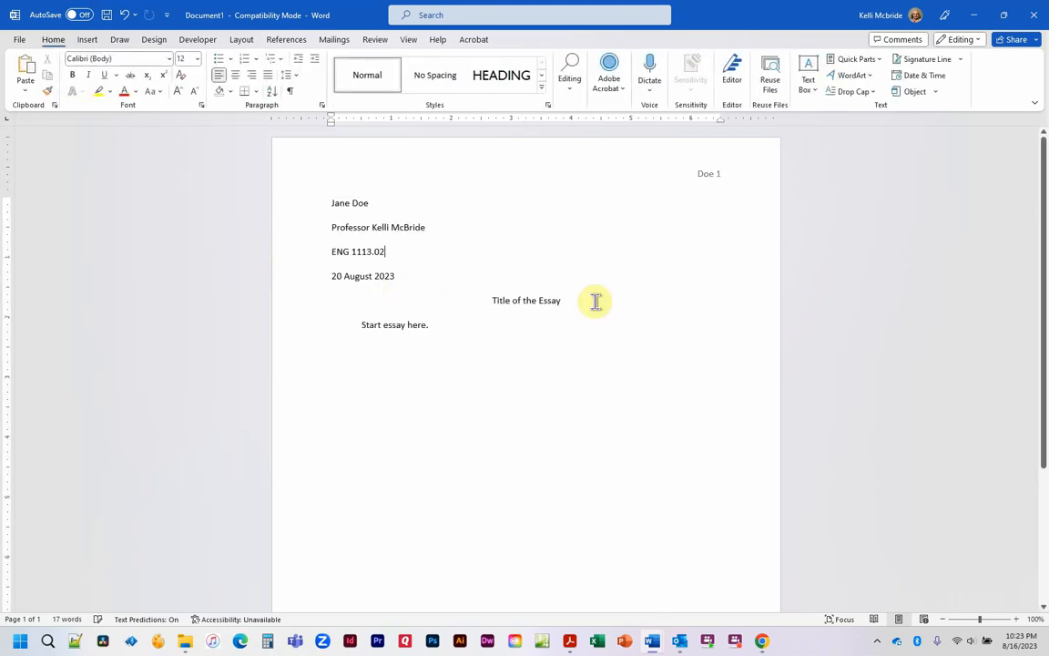
- Insert a page break after "Start essay here." and check the header on the second page
scroll(502, 340, "down", 4)
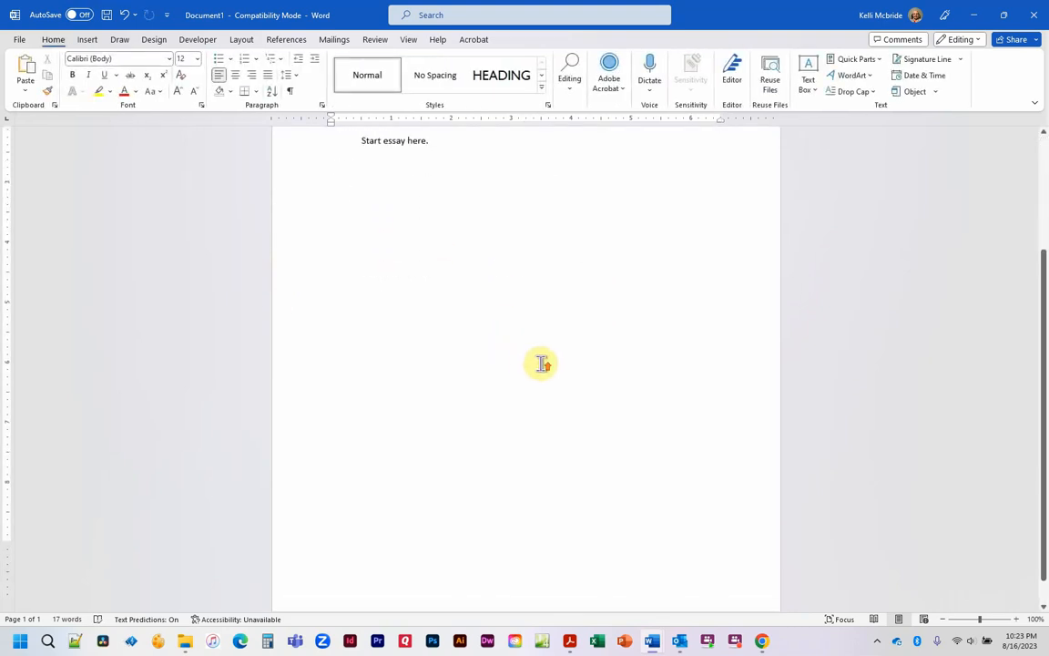
scroll(542, 363, "up", 3)
left_click(440, 282)
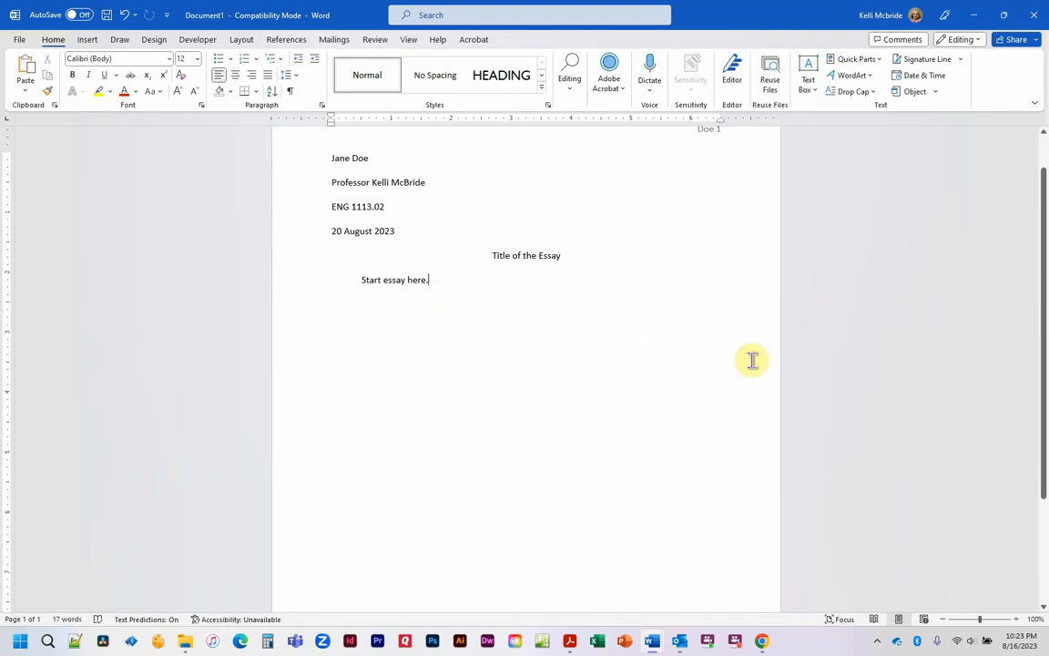
key("ctrl+Return")
scroll(626, 542, "down", 2)
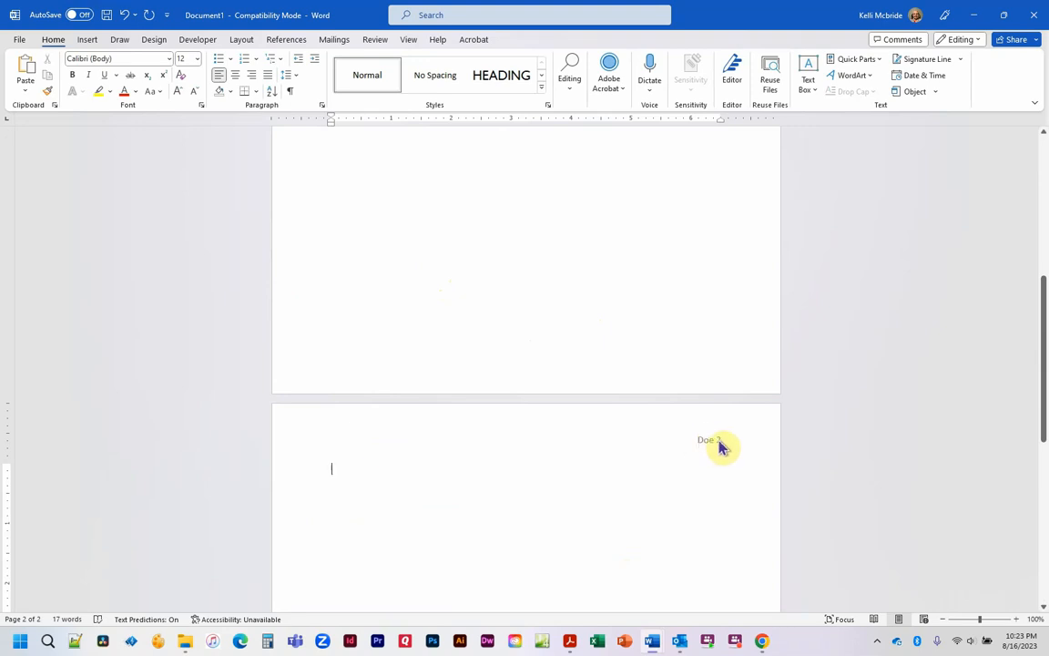
scroll(710, 314, "up", 7)
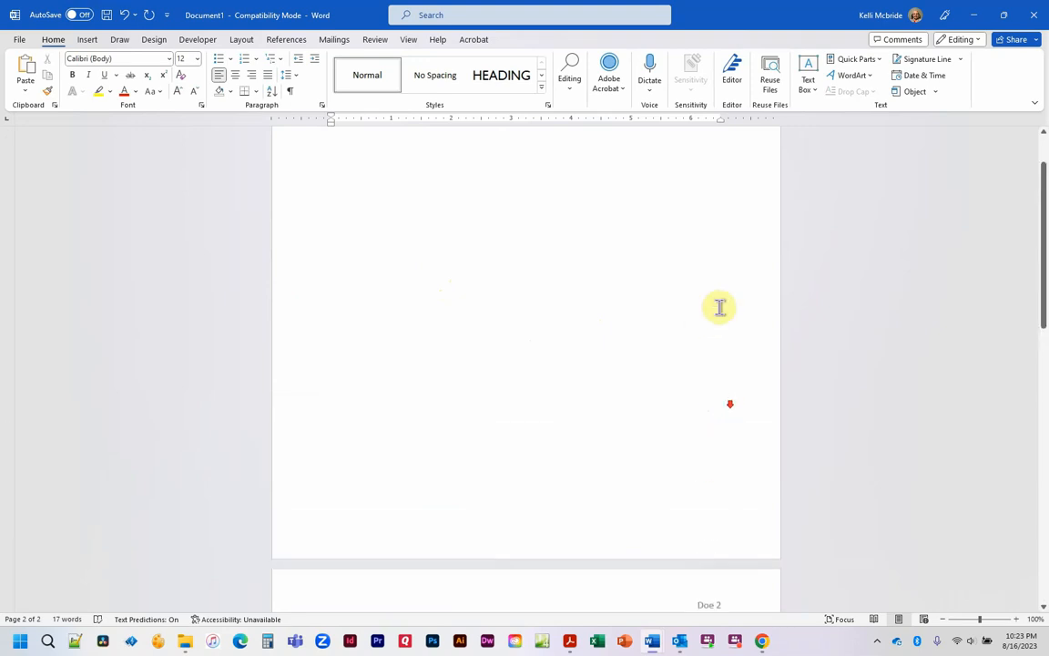
- Replace the automatic page number in the header with a manually entered 1 and check the second page's header
double_click(717, 174)
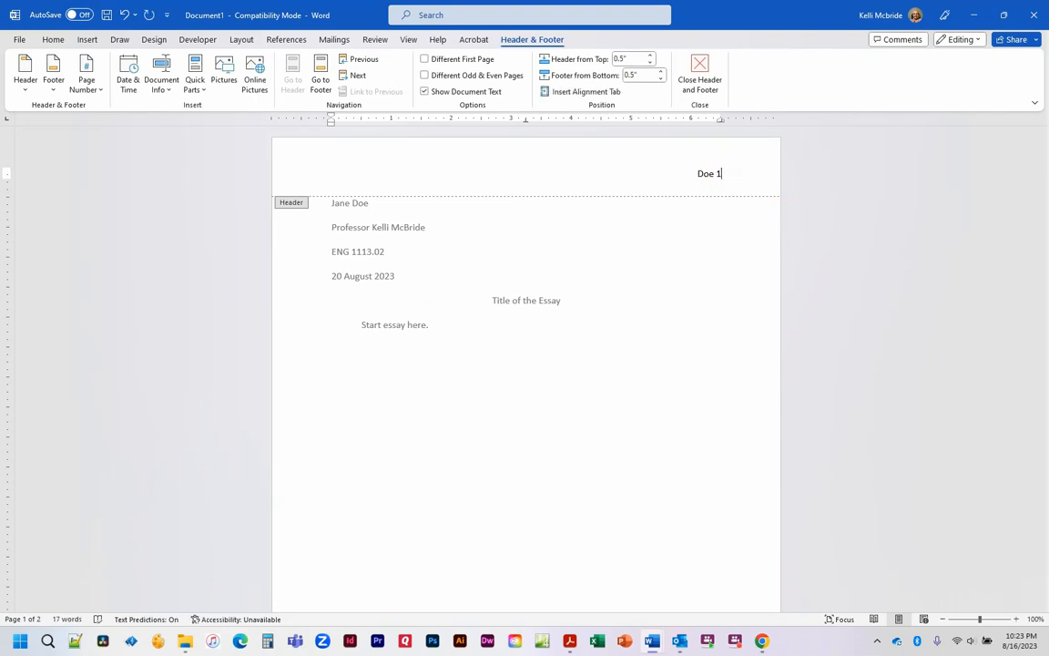
scroll(698, 337, "down", 7)
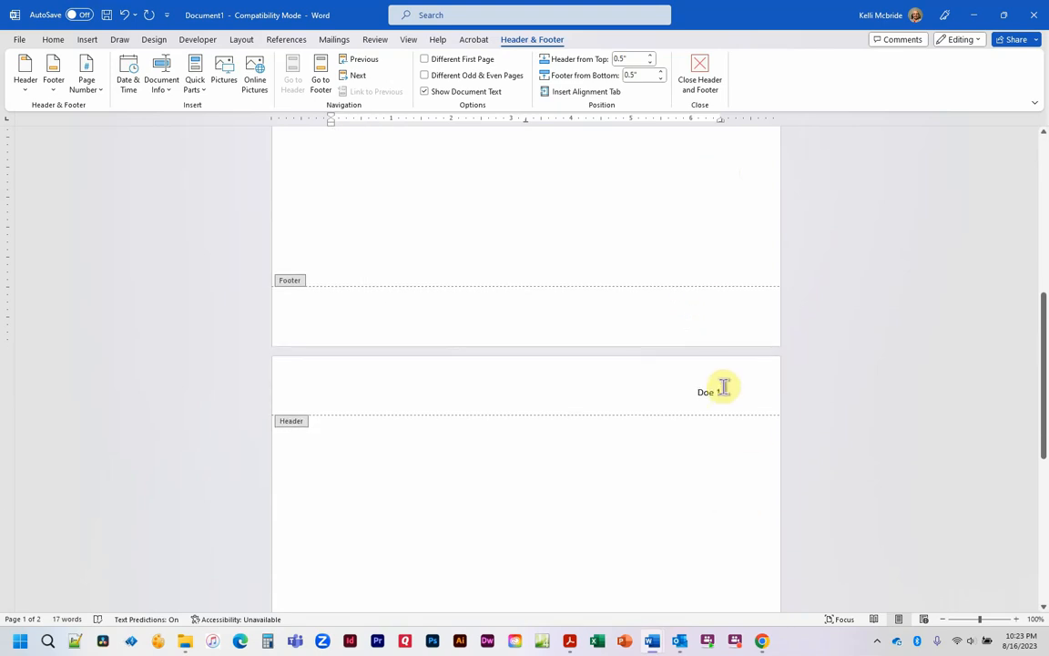
scroll(758, 315, "up", 1)
scroll(747, 305, "down", 5)
scroll(732, 300, "up", 1)
- Replace the manually entered 1 in the header with an automatic Plain Number at the current position, and return to the body text
left_click(731, 170)
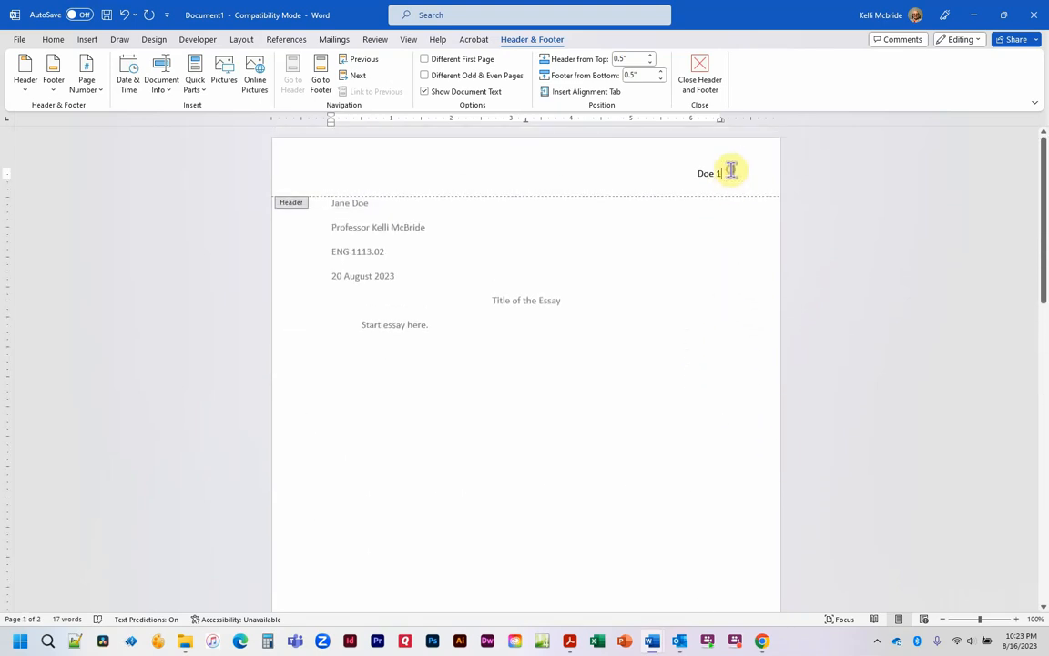
key("BackSpace")
left_click(88, 80)
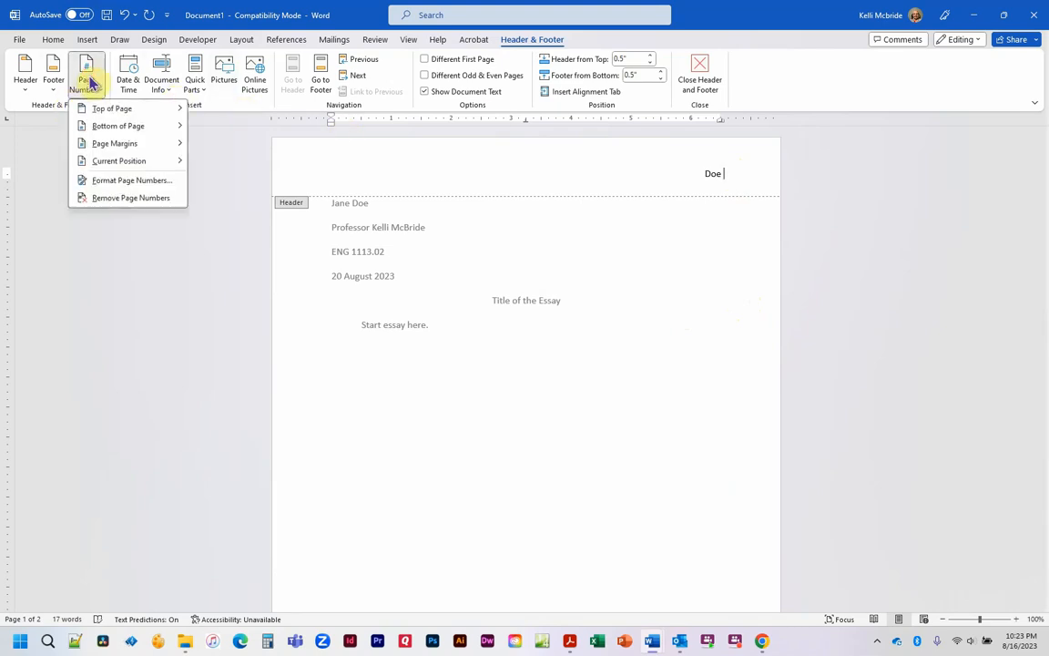
mouse_move(117, 160)
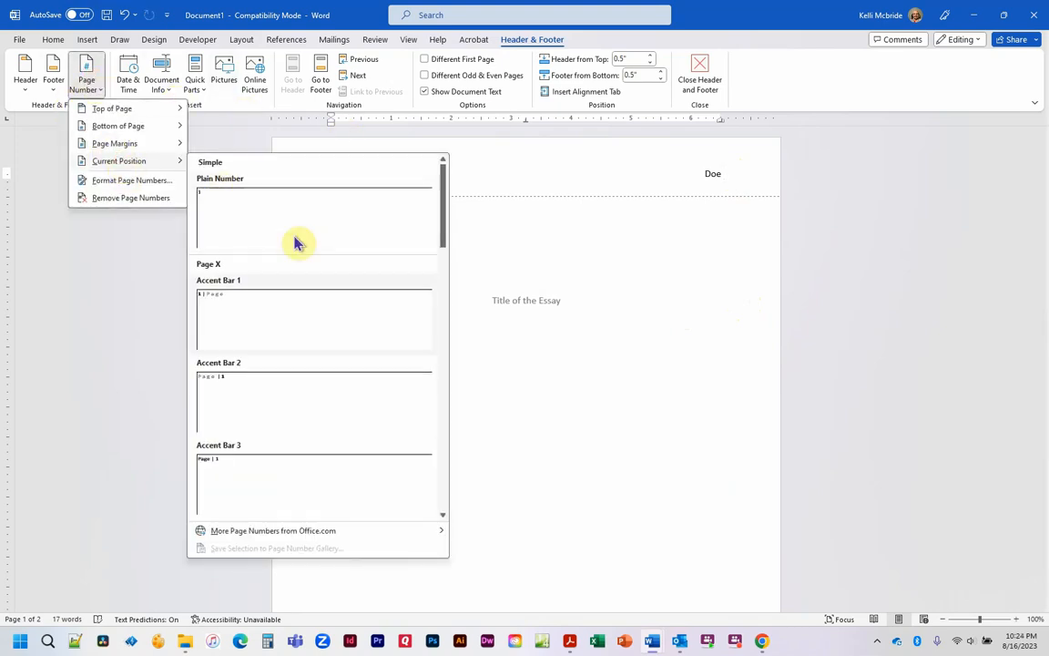
left_click(254, 236)
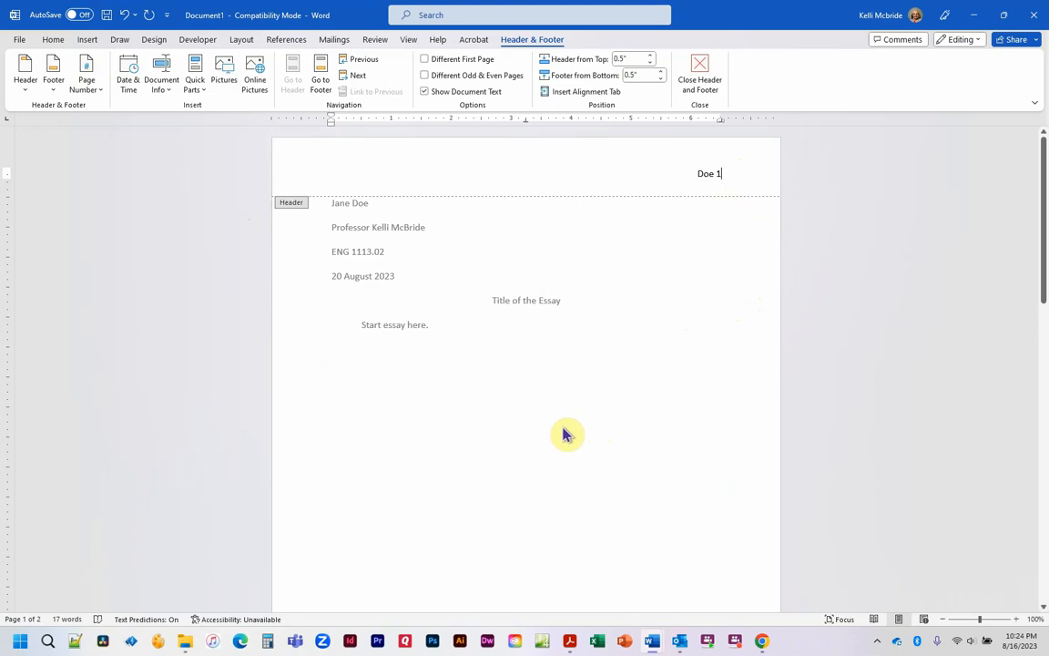
scroll(637, 452, "down", 10)
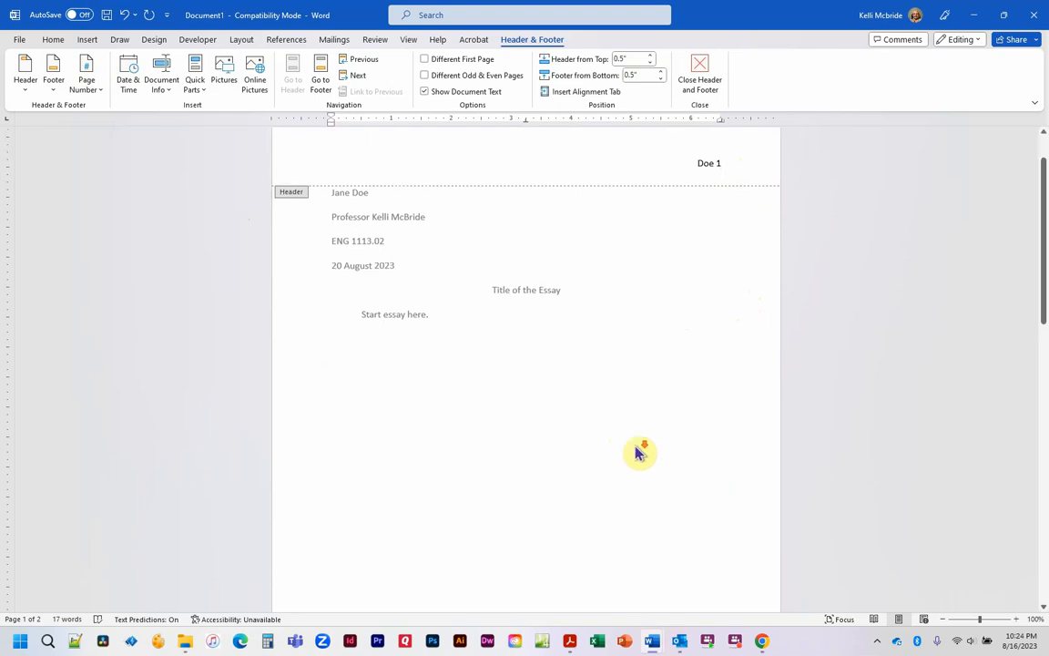
double_click(603, 274)
scroll(583, 302, "up", 1)
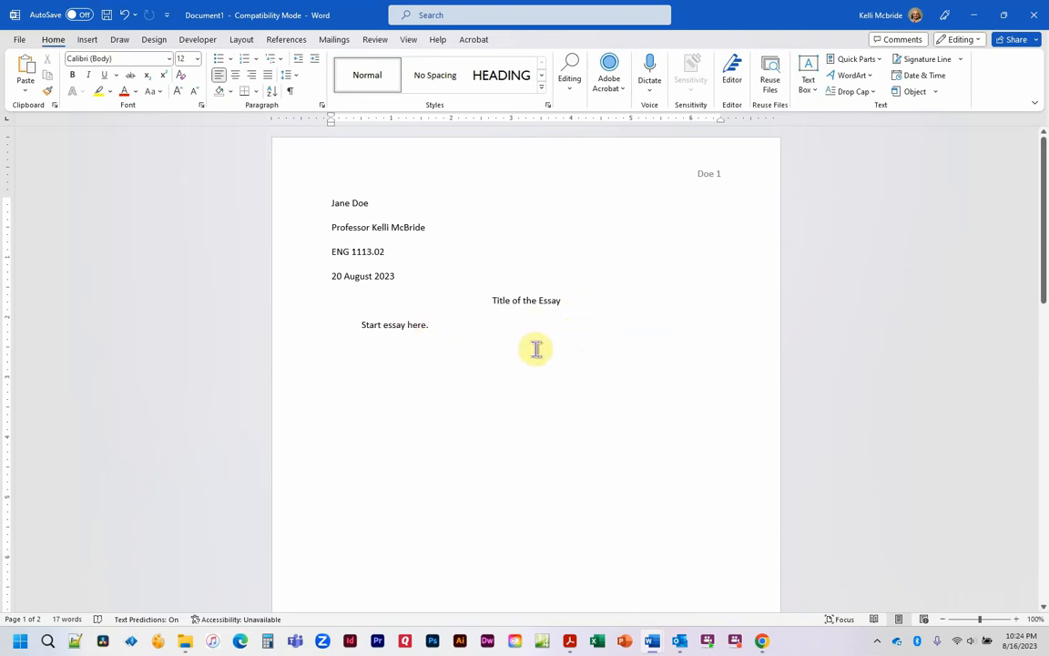
- Look through the recent documents list, and start a new indented paragraph below "Start essay here."
left_click(18, 41)
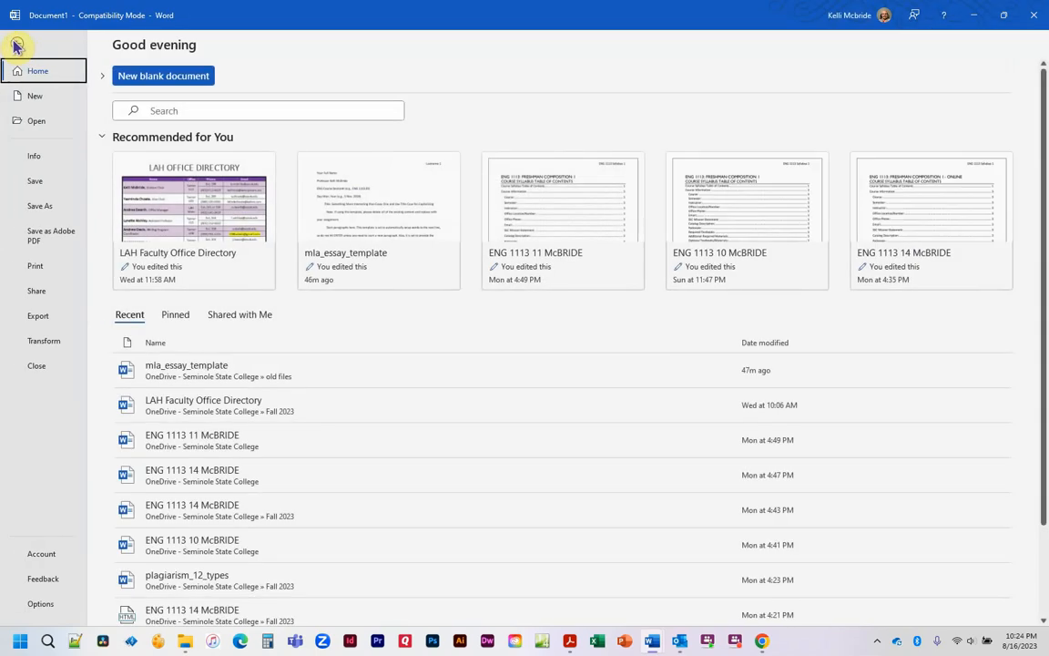
scroll(276, 450, "down", 2)
scroll(405, 467, "up", 2)
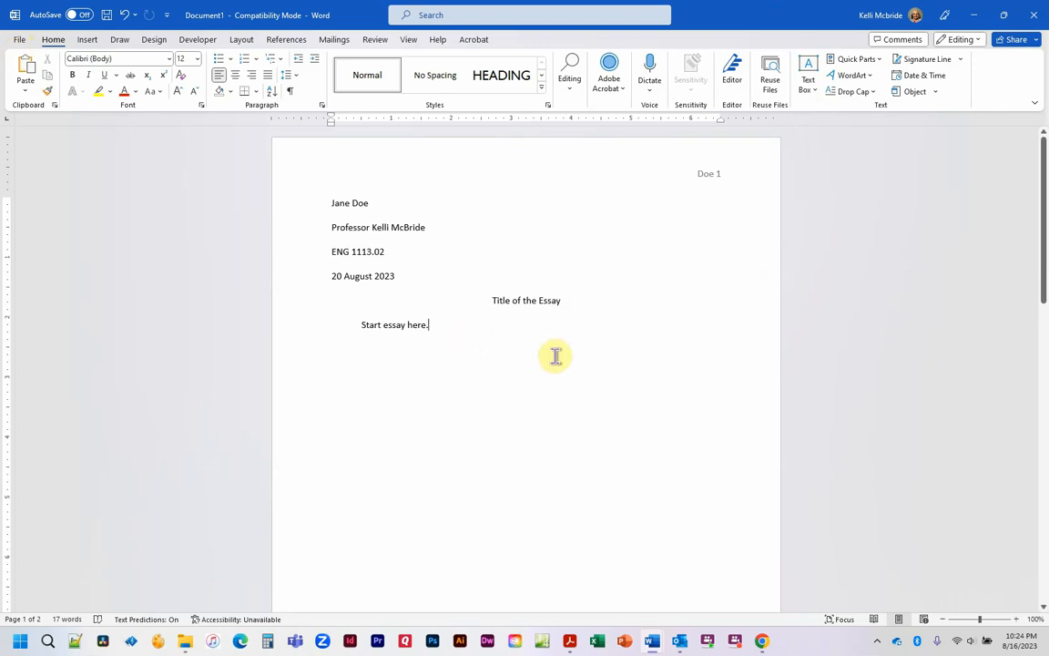
key("Return")
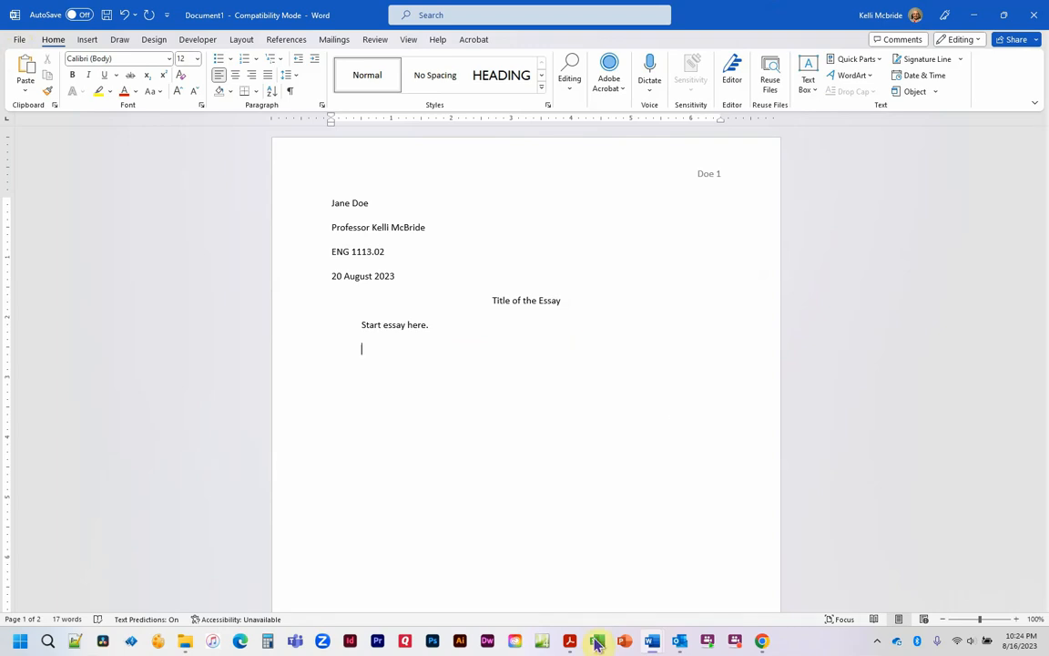
- Switch to File Explorer, search the Spring 2023 folder for "essay", open Argumentative Essay (1) and bring its document window to the front
left_click(187, 642)
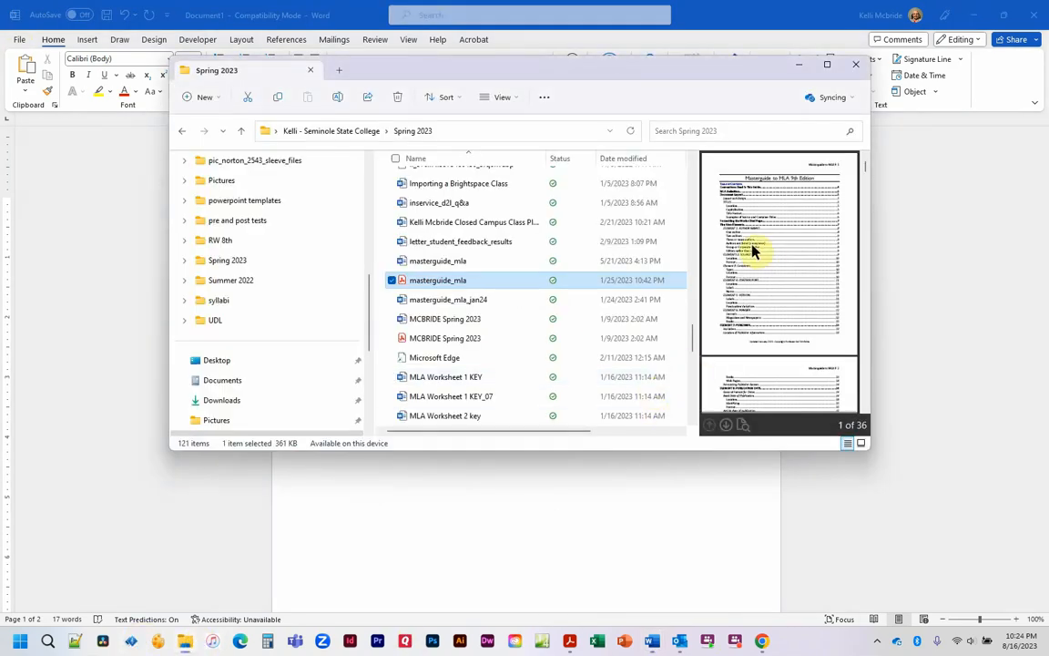
left_click(776, 129)
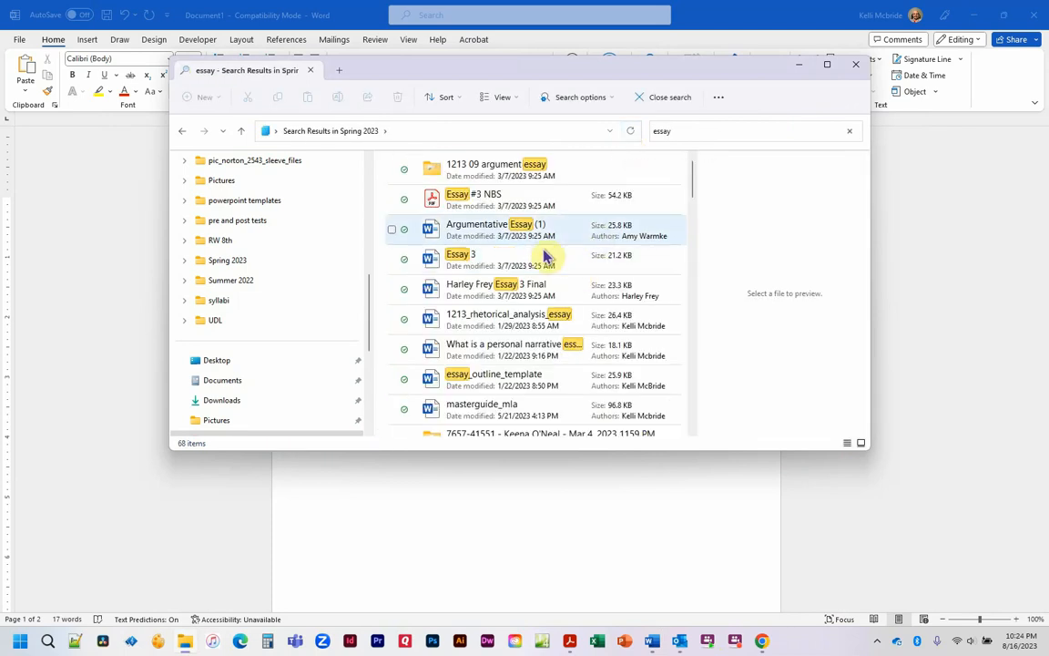
left_click(501, 233)
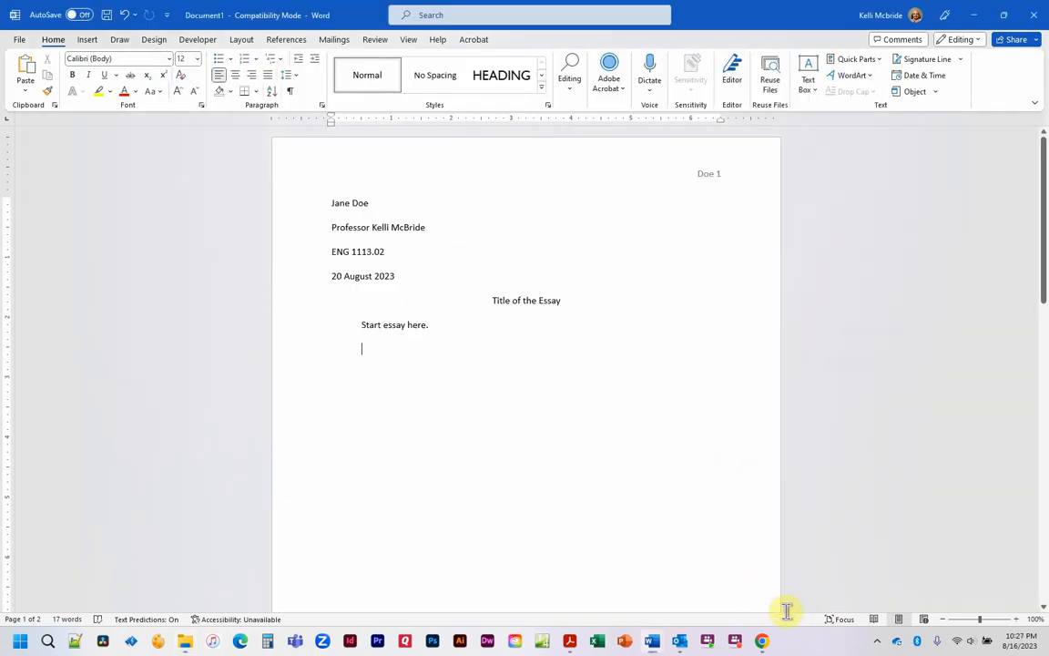
mouse_move(656, 641)
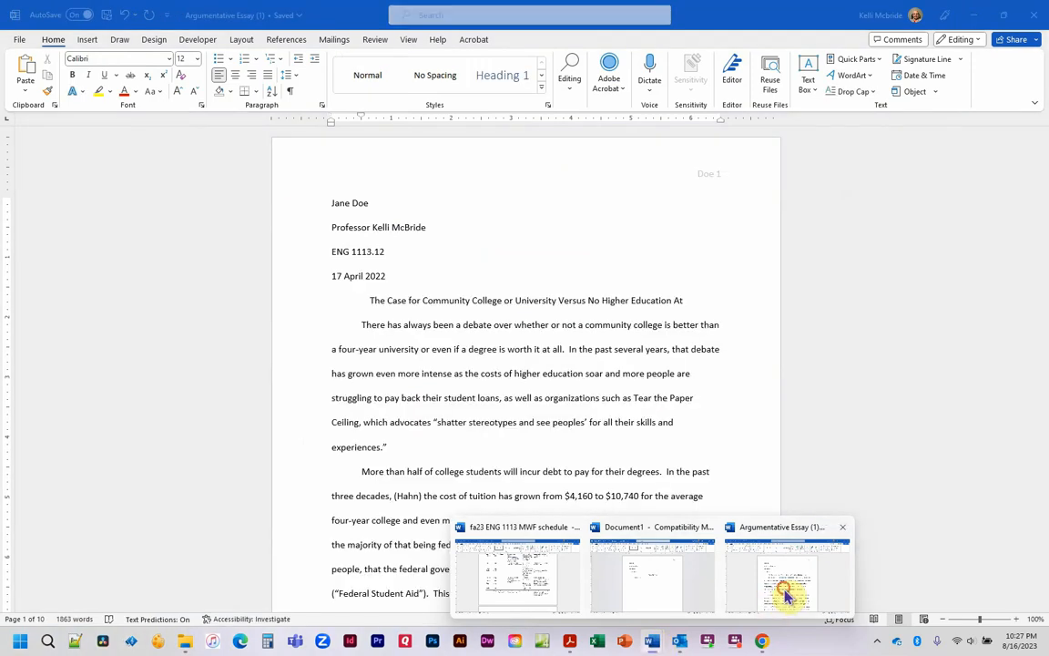
left_click(785, 589)
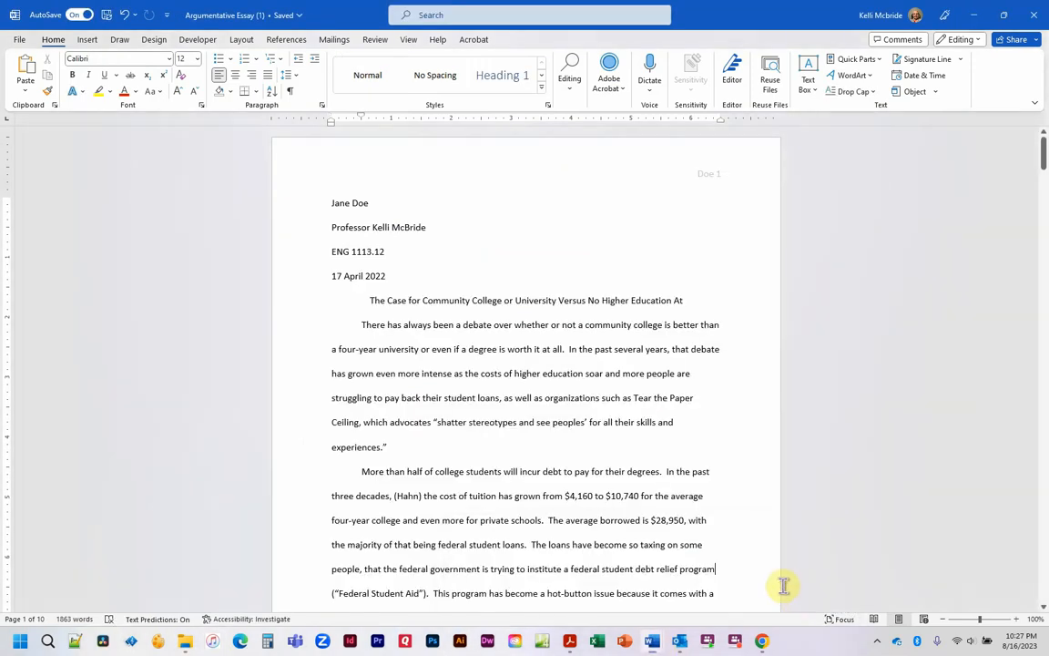
left_click(744, 565)
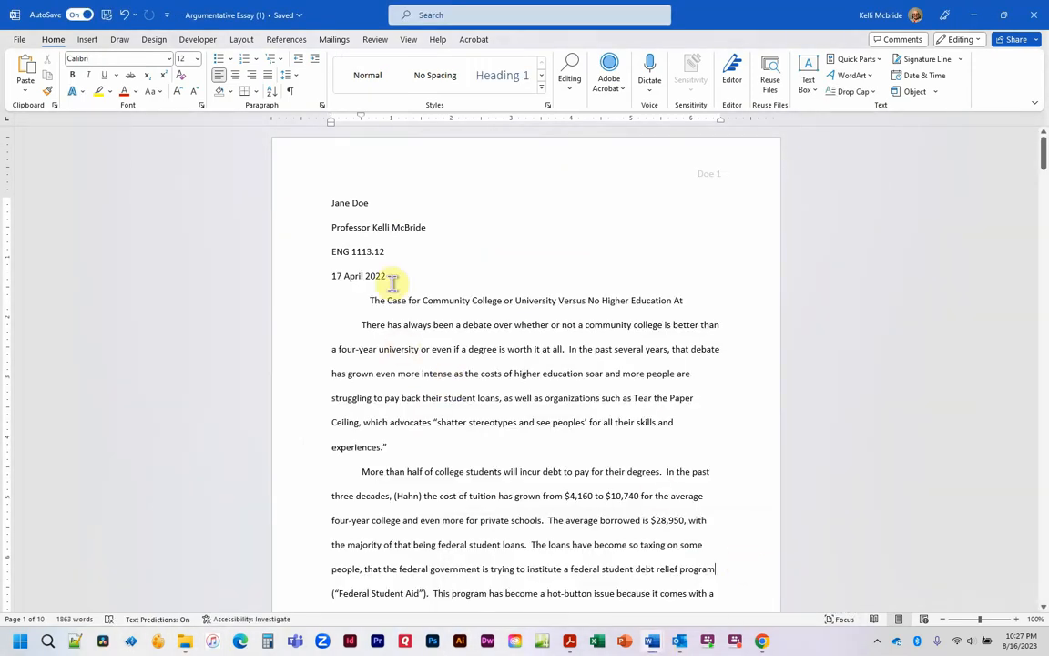
- Examine the essay's four-line first-page heading and the page-number headers on the first two pages
left_click_drag(332, 201, 406, 273)
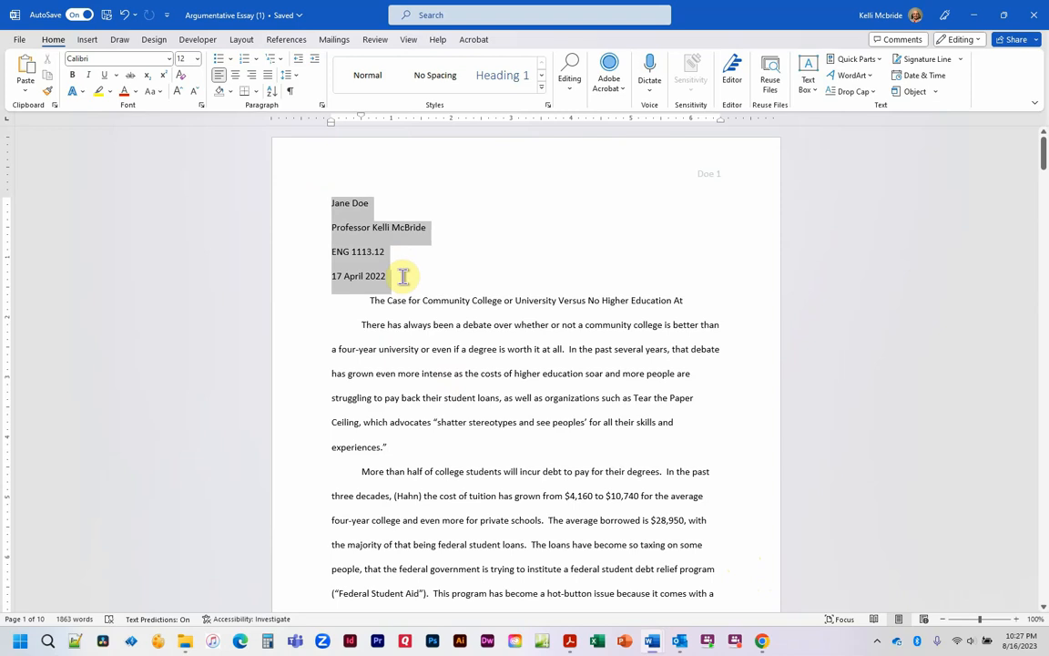
left_click(399, 282)
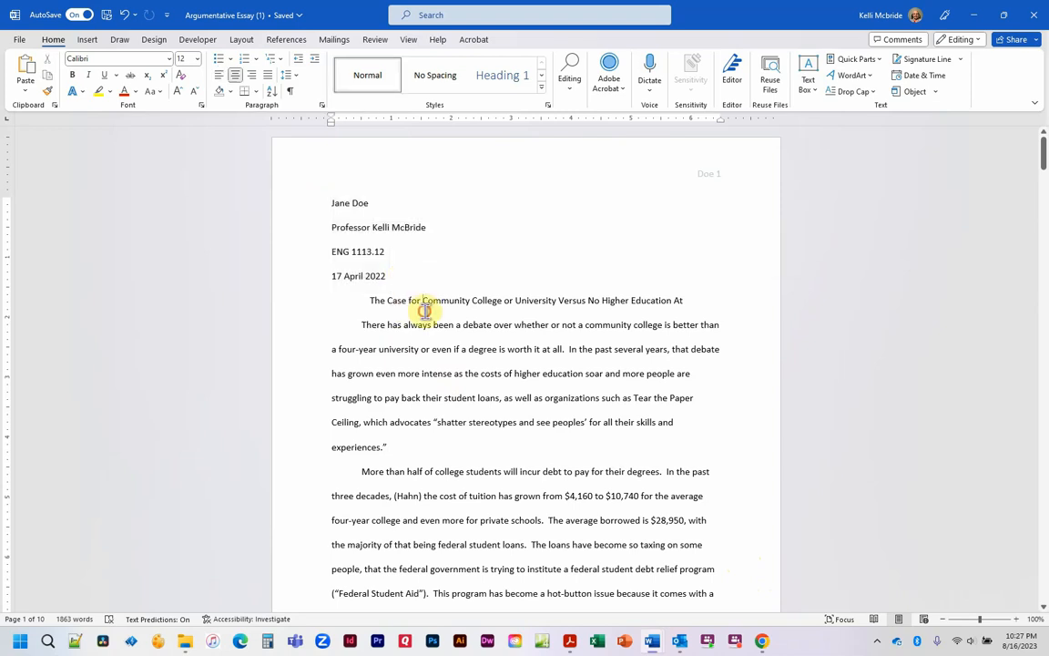
left_click_drag(399, 283, 316, 204)
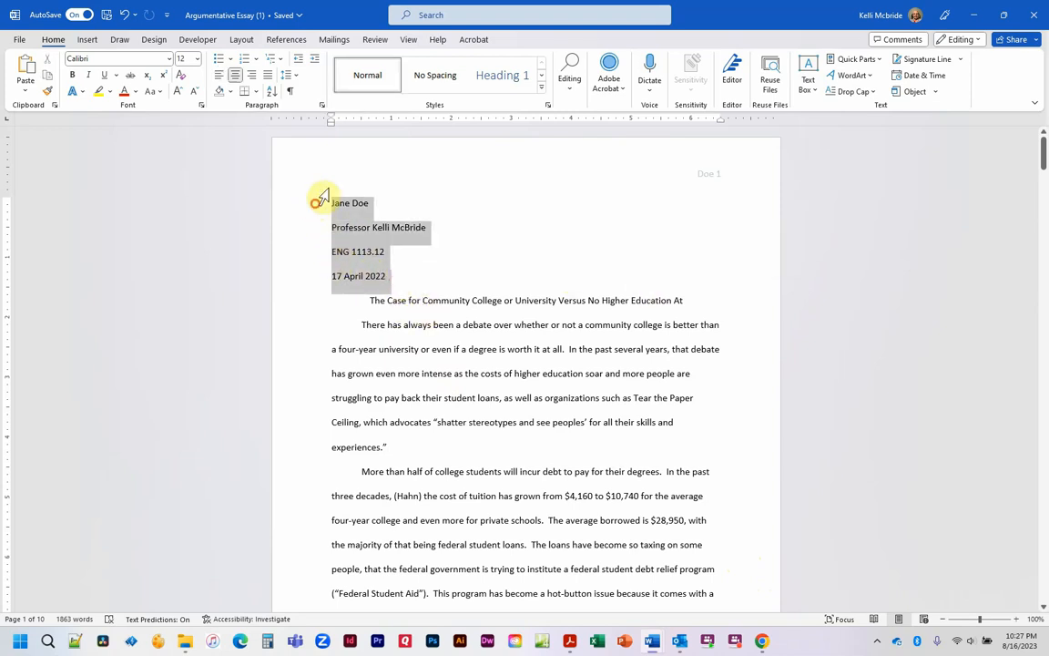
left_click(389, 290)
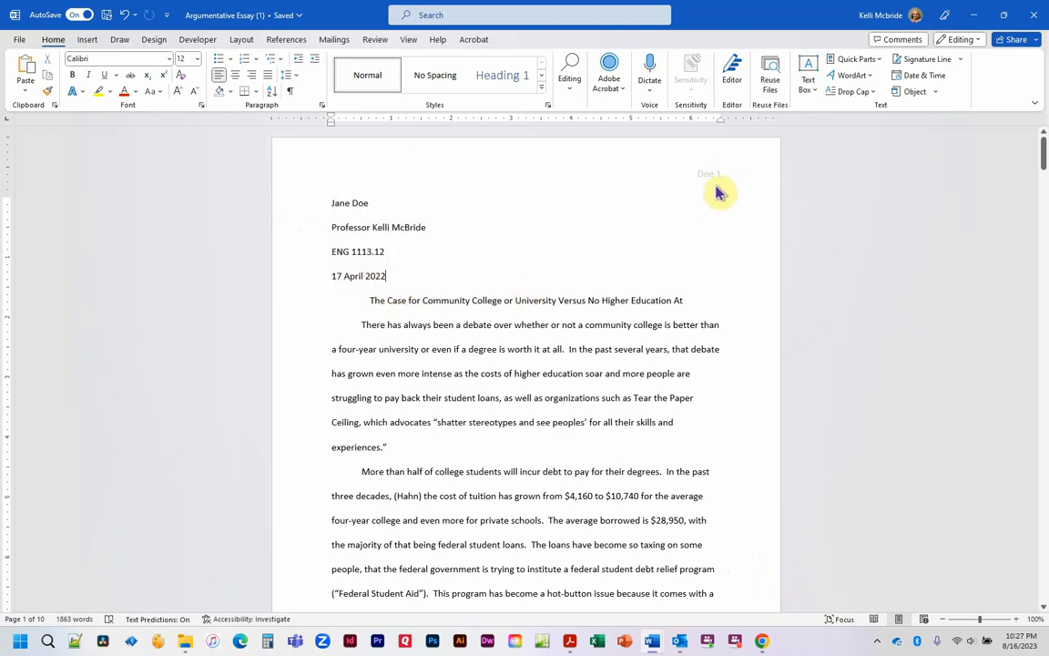
scroll(715, 191, "down", 10)
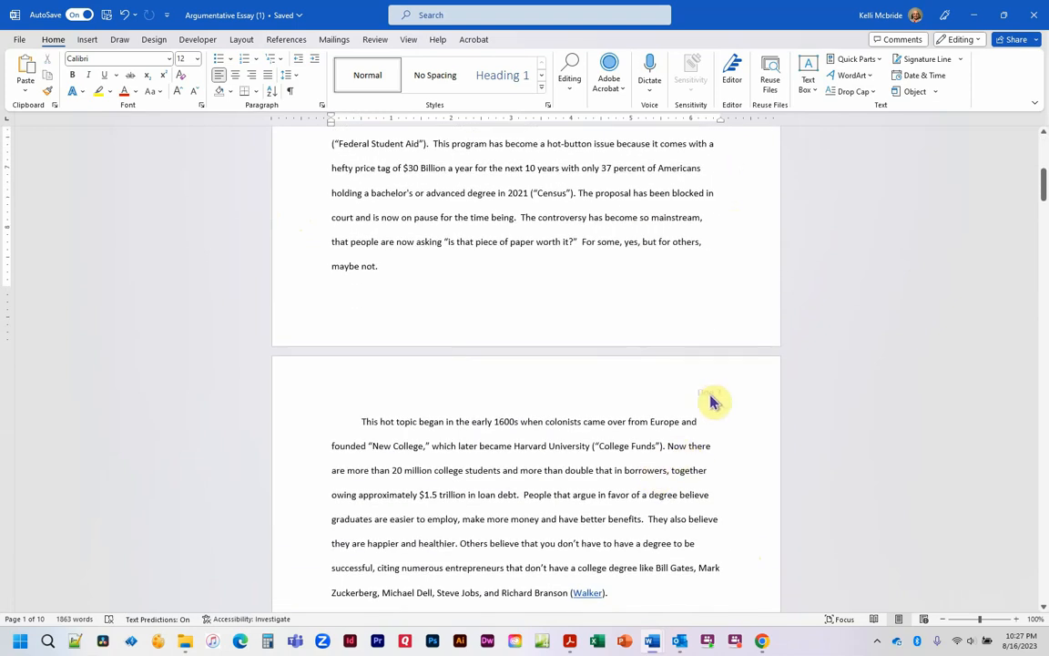
scroll(710, 396, "up", 5)
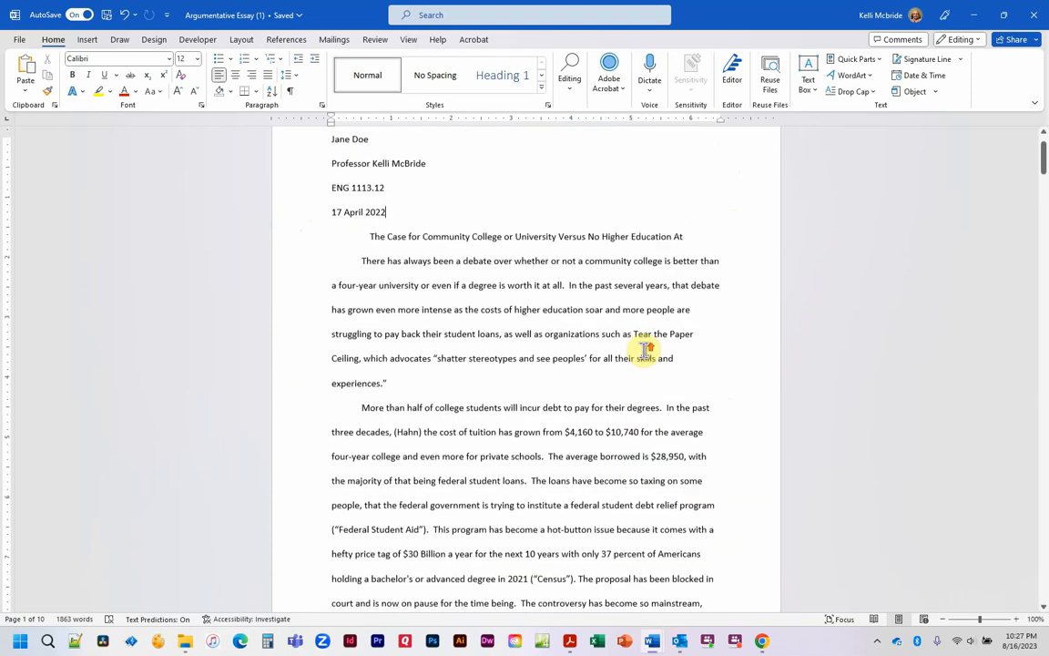
- Select the essay's title line below the date to examine its placement, then deselect it
scroll(645, 350, "up", 1)
left_click_drag(684, 271, 365, 274)
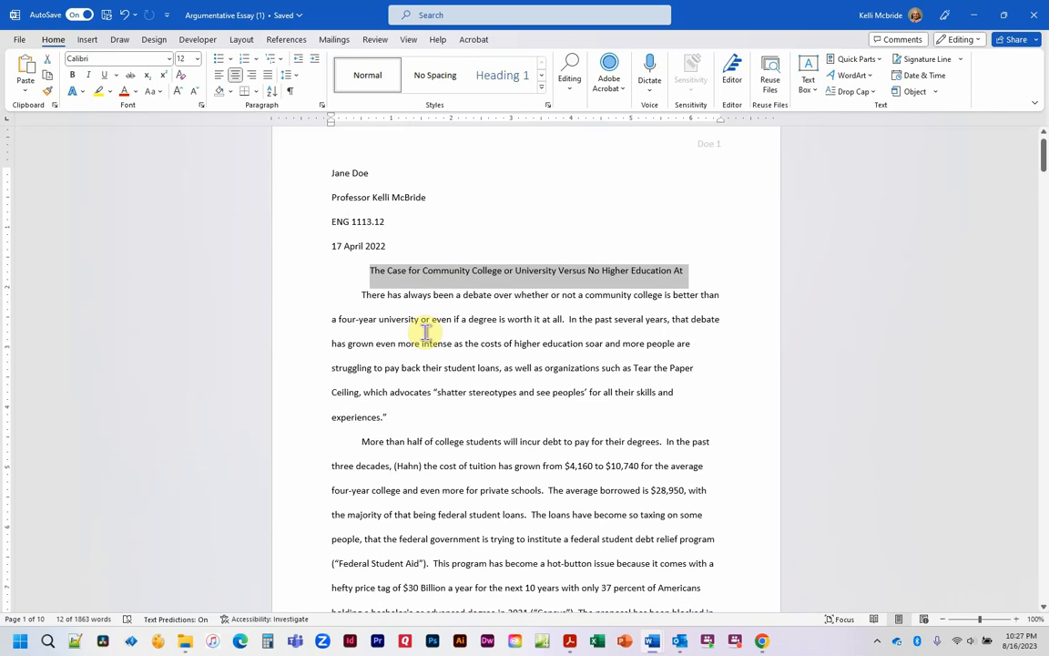
left_click(439, 271)
- Switch to masterguide_mla.pdf in Acrobat and select the sentence introducing the Title Case rules under Capitalization
mouse_move(680, 641)
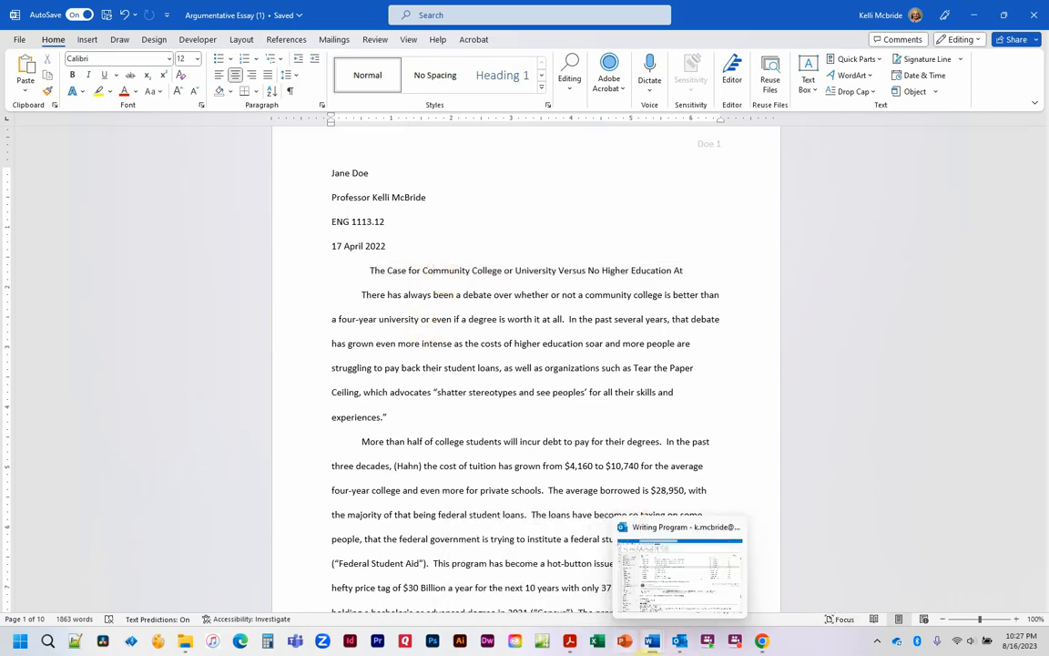
left_click(570, 640)
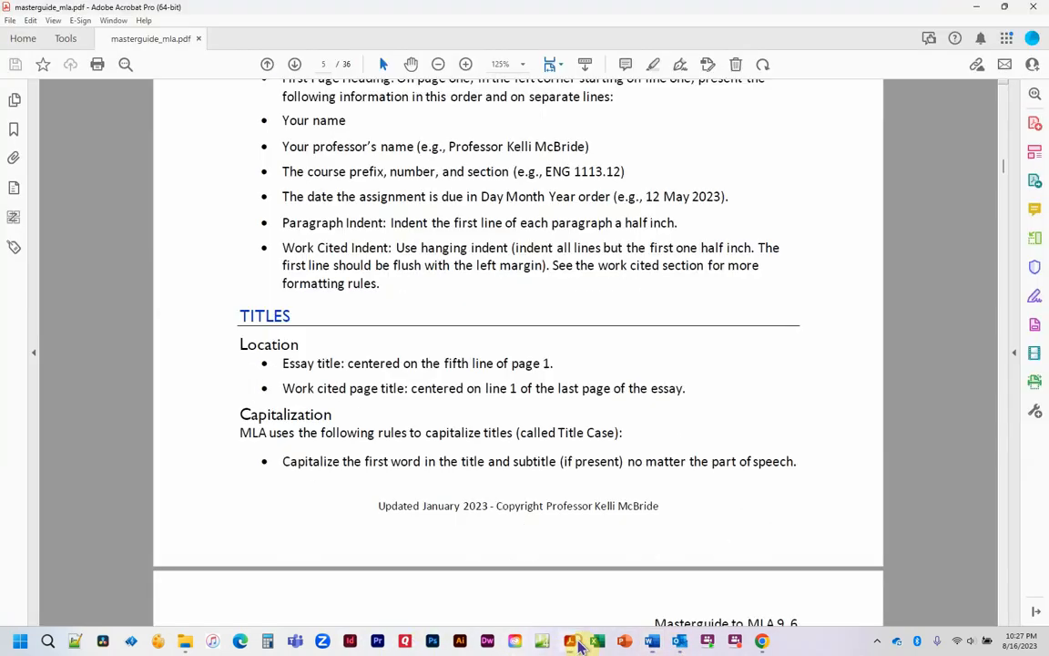
scroll(300, 370, "up", 3)
scroll(324, 375, "down", 4)
left_click_drag(409, 402, 235, 410)
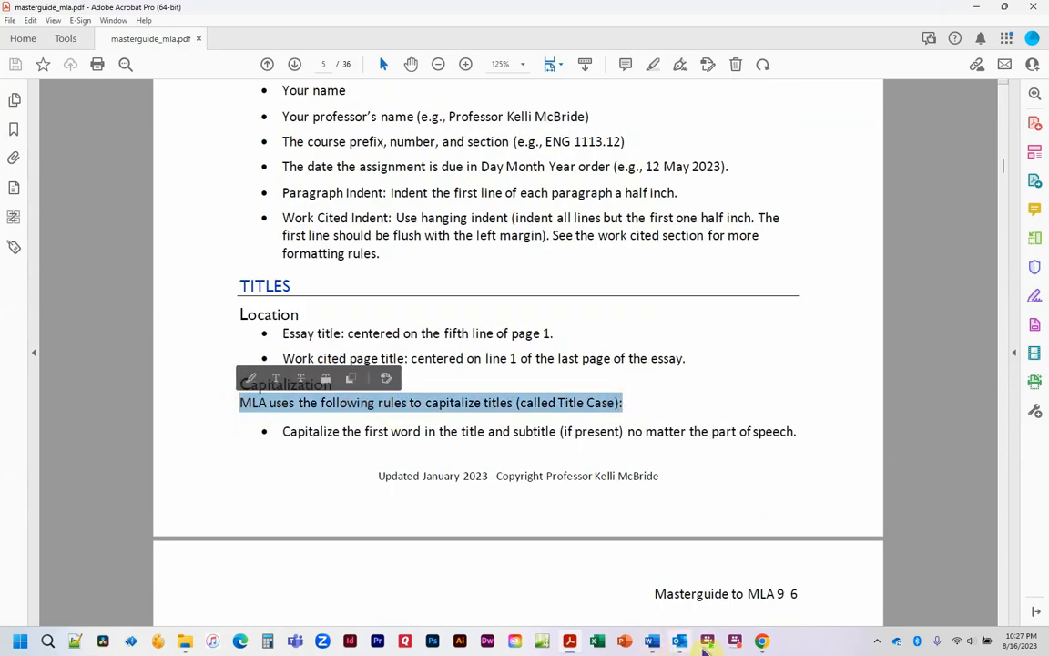
- Switch back to Argumentative Essay (1) in Word and examine the first-line indents and layout of the body paragraphs
mouse_move(658, 643)
left_click(811, 579)
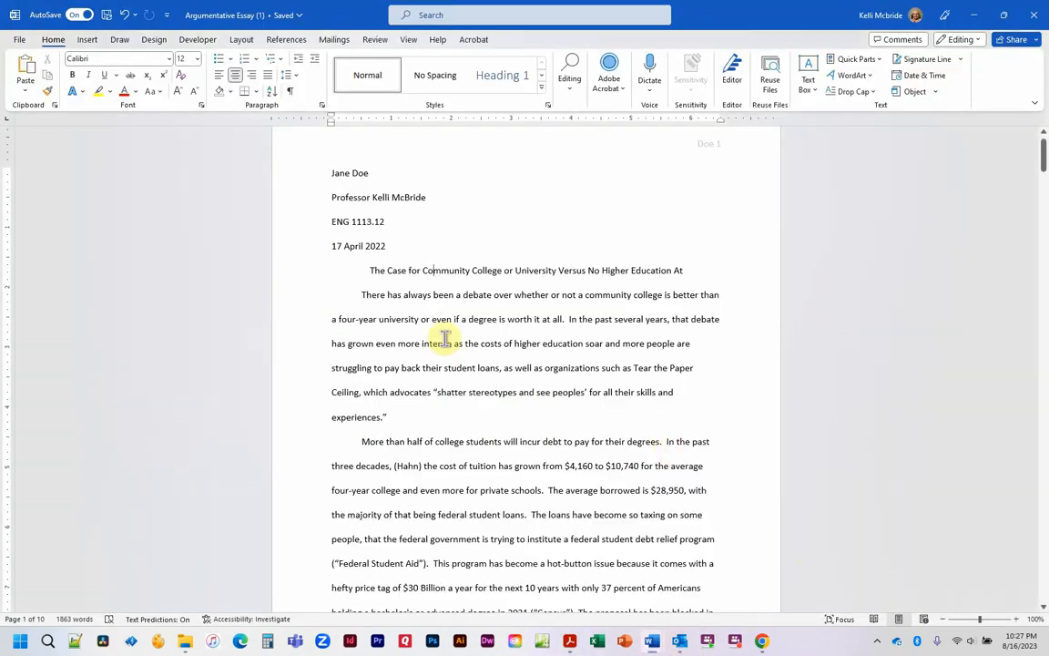
left_click(361, 292)
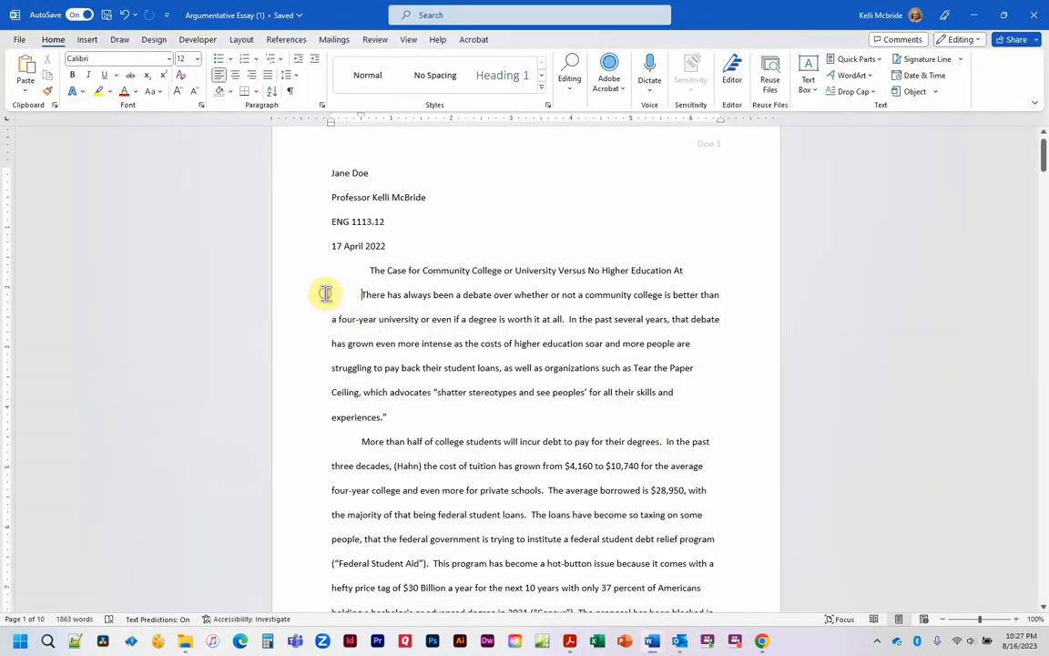
scroll(368, 452, "down", 1)
left_click_drag(346, 382, 379, 421)
left_click(398, 441)
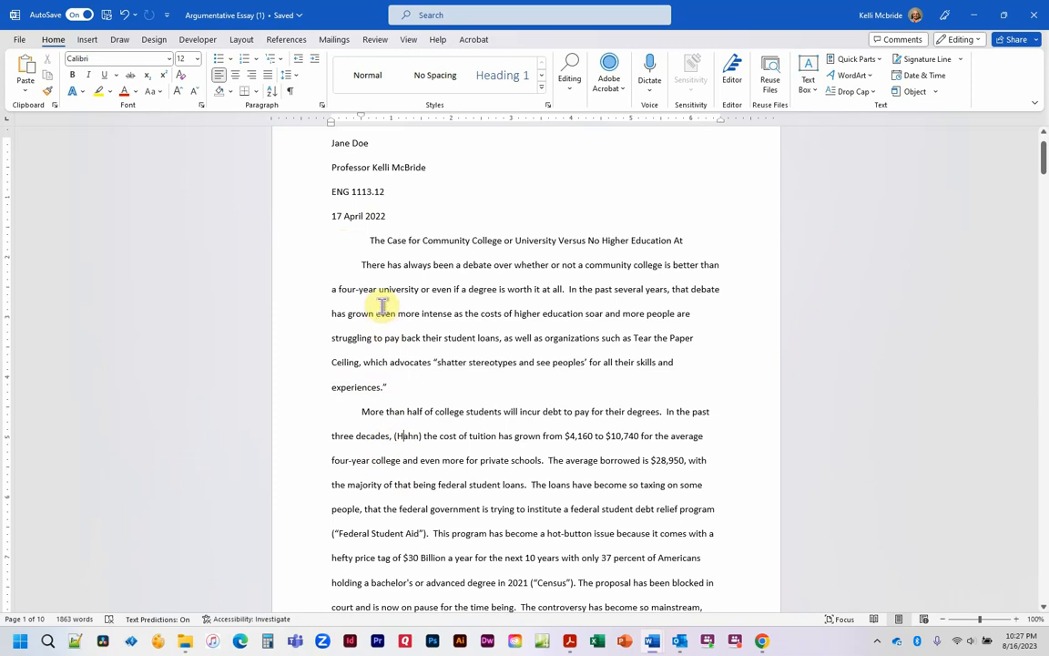
scroll(462, 468, "down", 6)
scroll(485, 472, "down", 4)
scroll(597, 456, "up", 2)
scroll(593, 431, "up", 8)
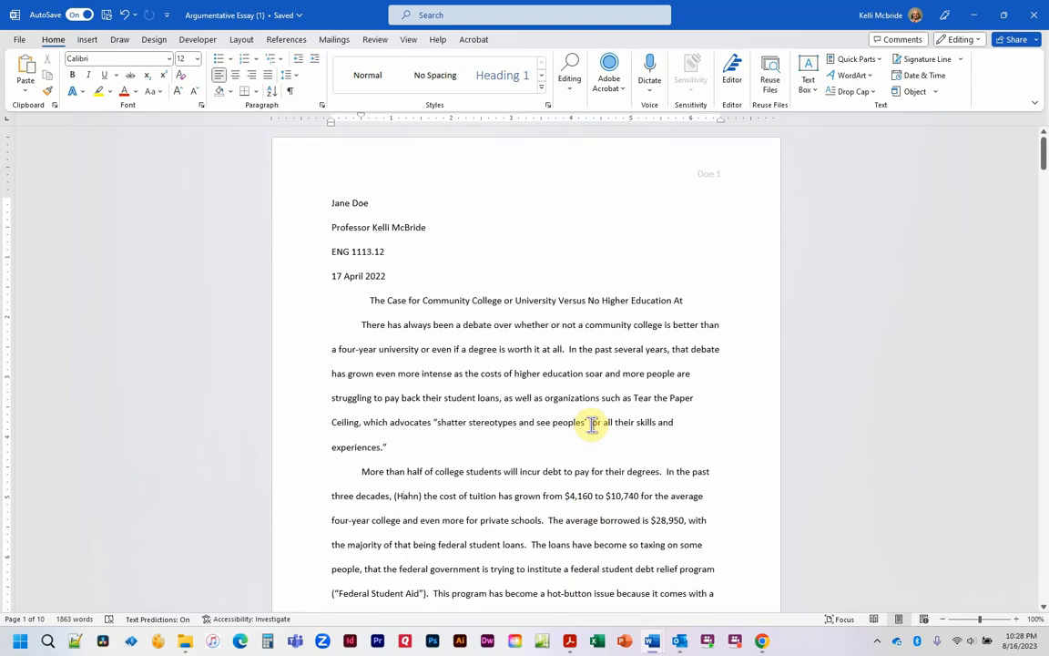